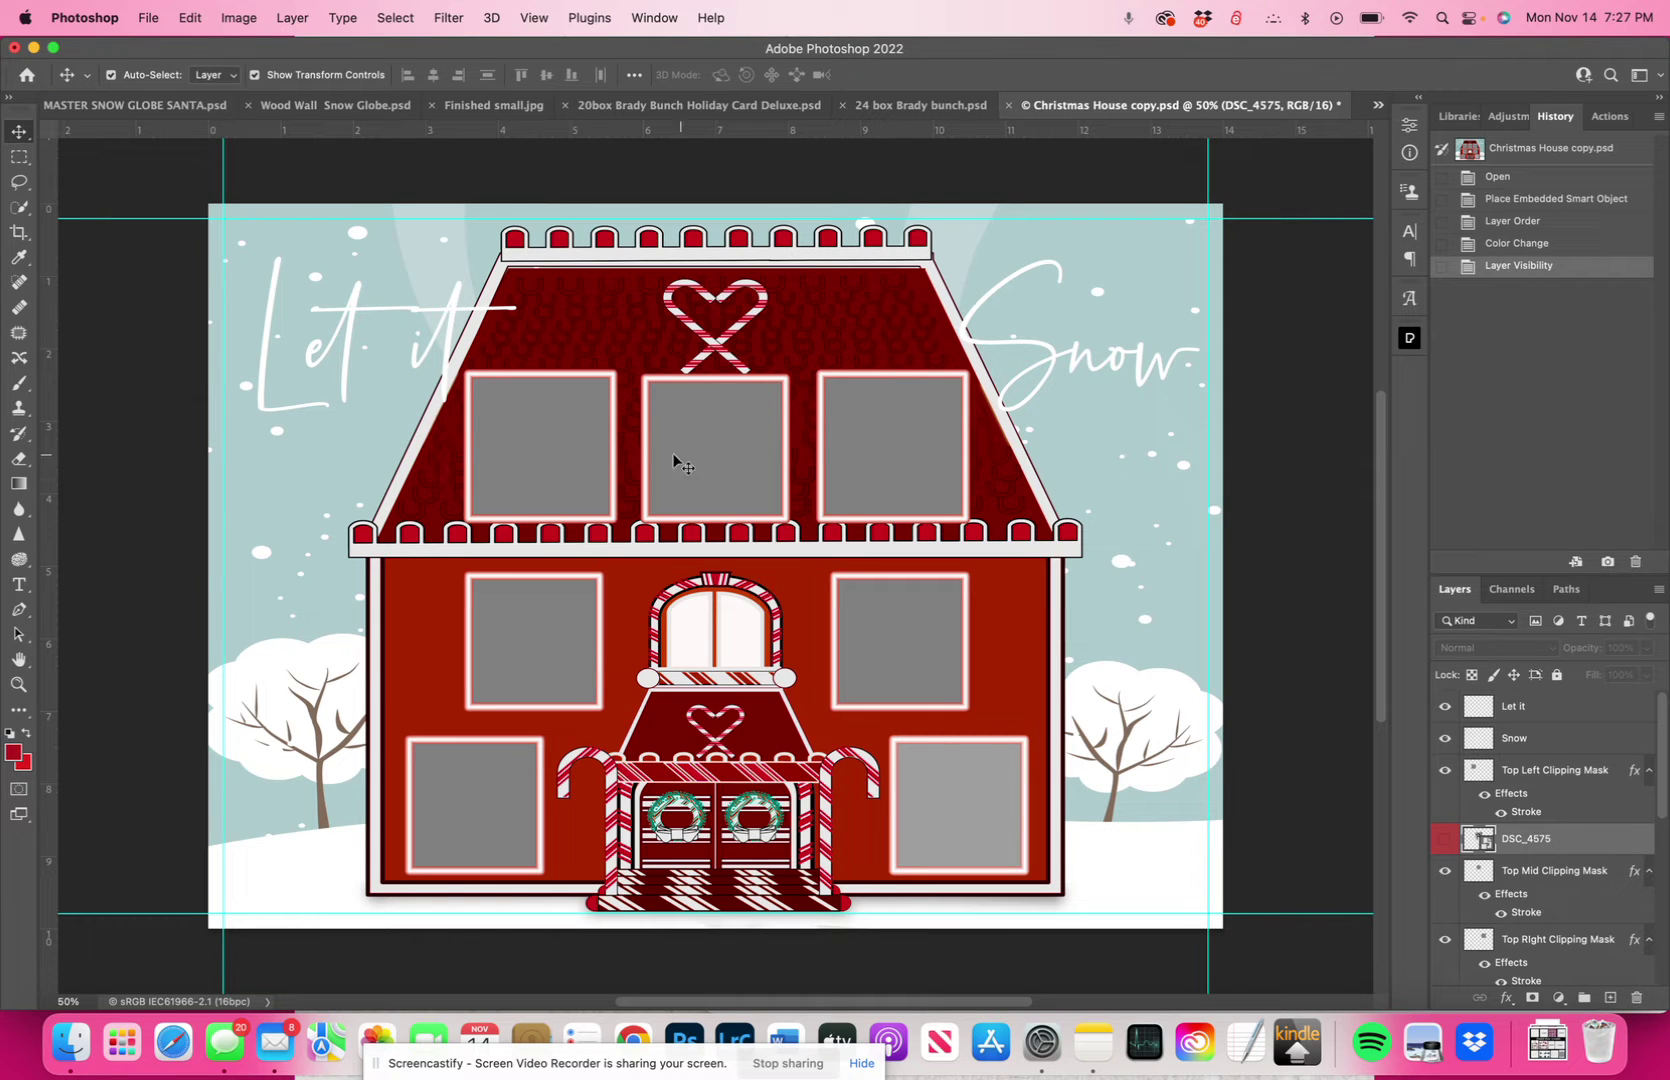
Step: Toggle the Top Left Clipping Mask layer off and on to check which window it covers
{"action": "left_click", "coordinate": [590, 458]}
{"action": "scroll", "coordinate": [1553, 846], "scroll_direction": "down", "scroll_amount": 1}
{"action": "scroll", "coordinate": [1553, 846], "scroll_direction": "up", "scroll_amount": 1}
{"action": "left_click", "coordinate": [1446, 771]}
{"action": "left_click", "coordinate": [1445, 771]}
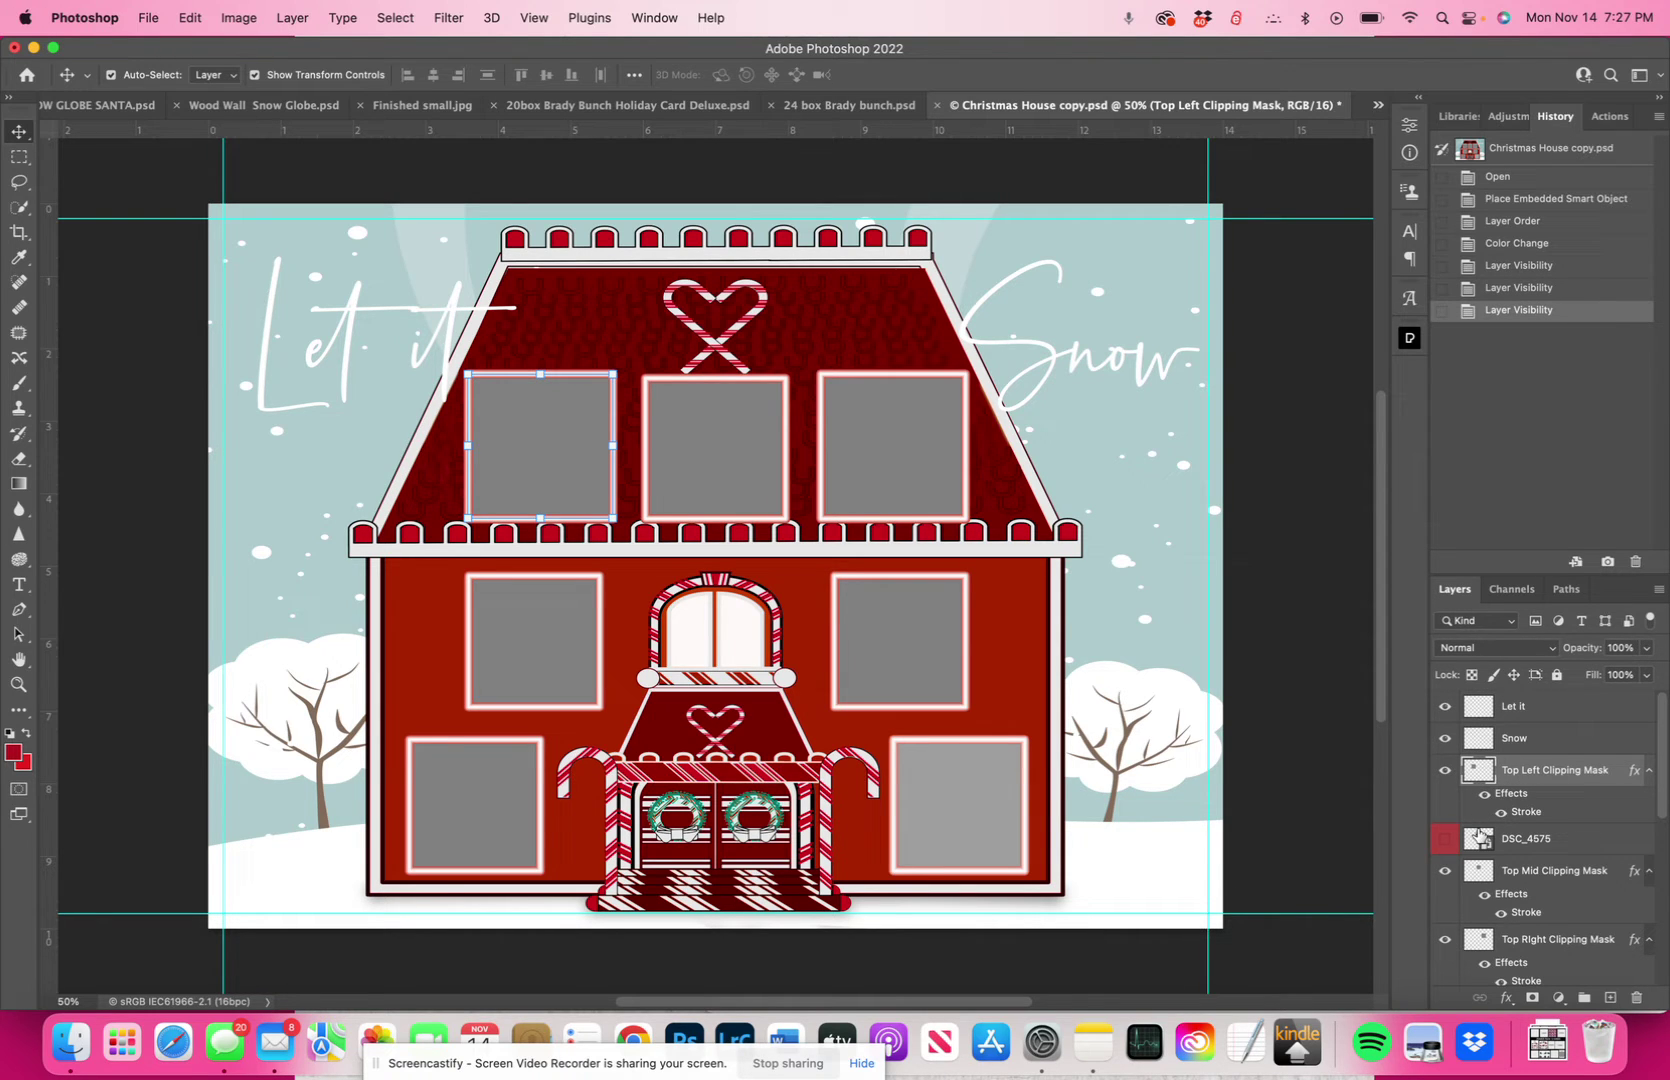
{"action": "scroll", "coordinate": [1528, 870], "scroll_direction": "down", "scroll_amount": 3}
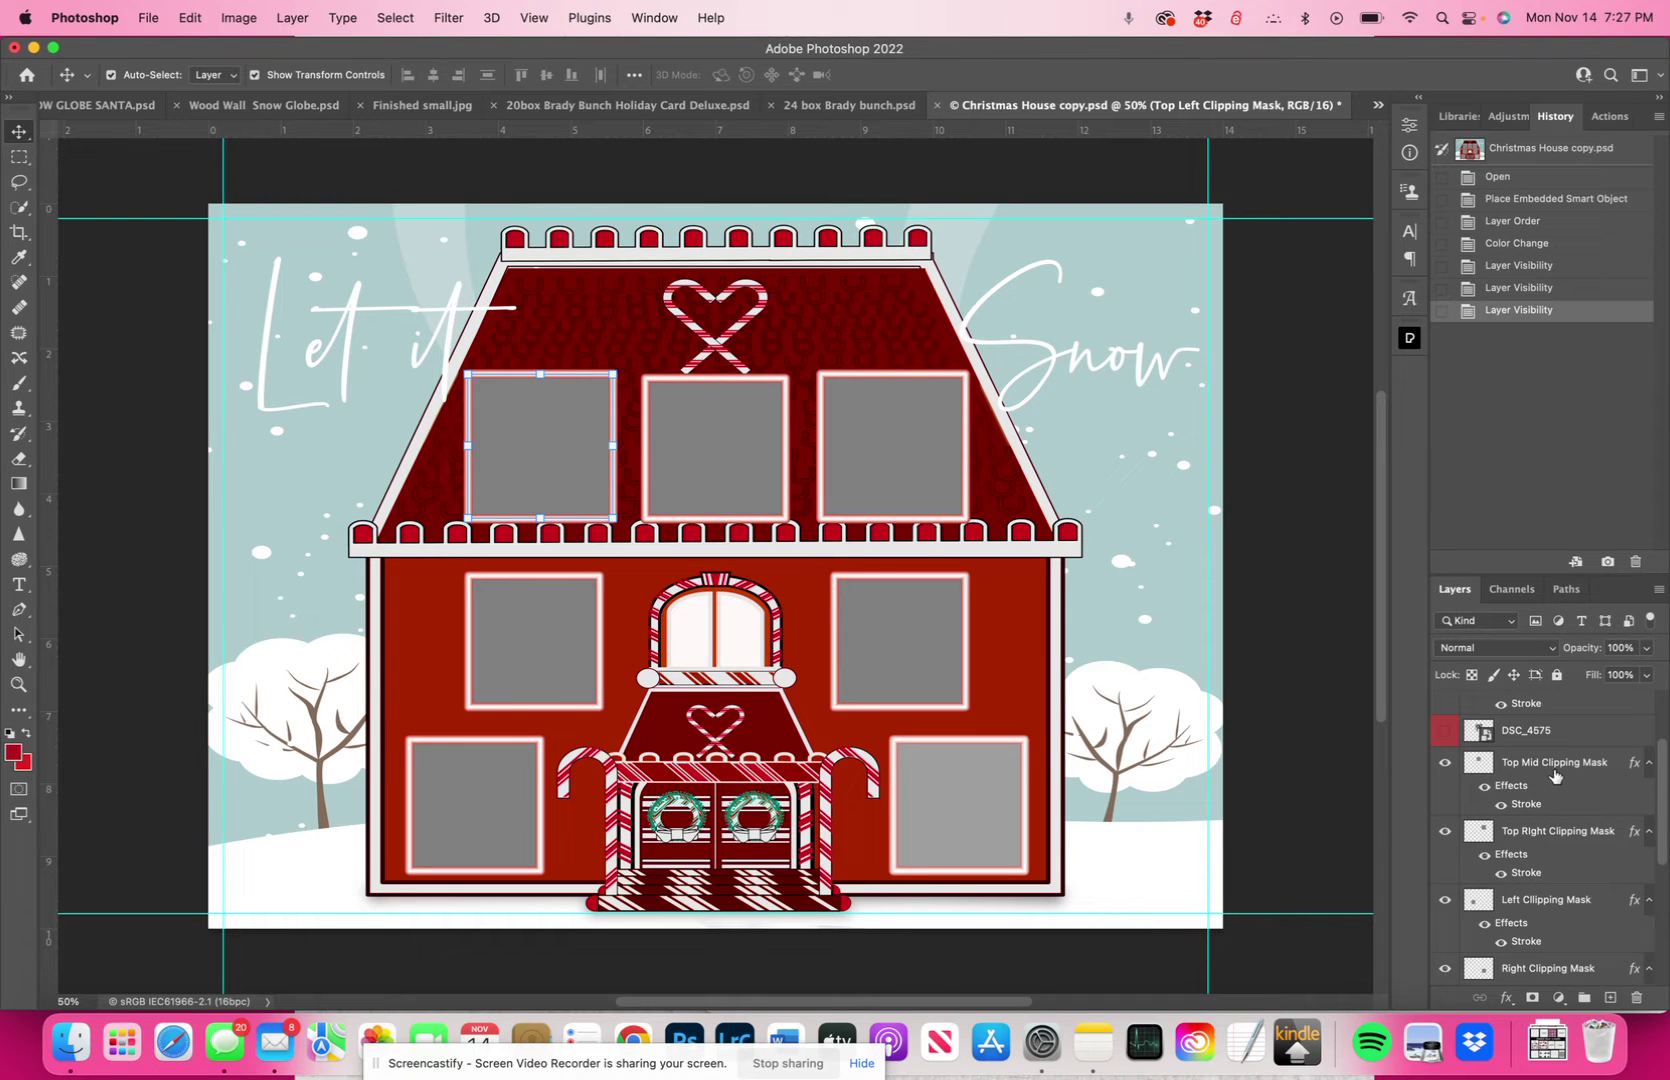
{"action": "scroll", "coordinate": [1537, 755], "scroll_direction": "up", "scroll_amount": 1}
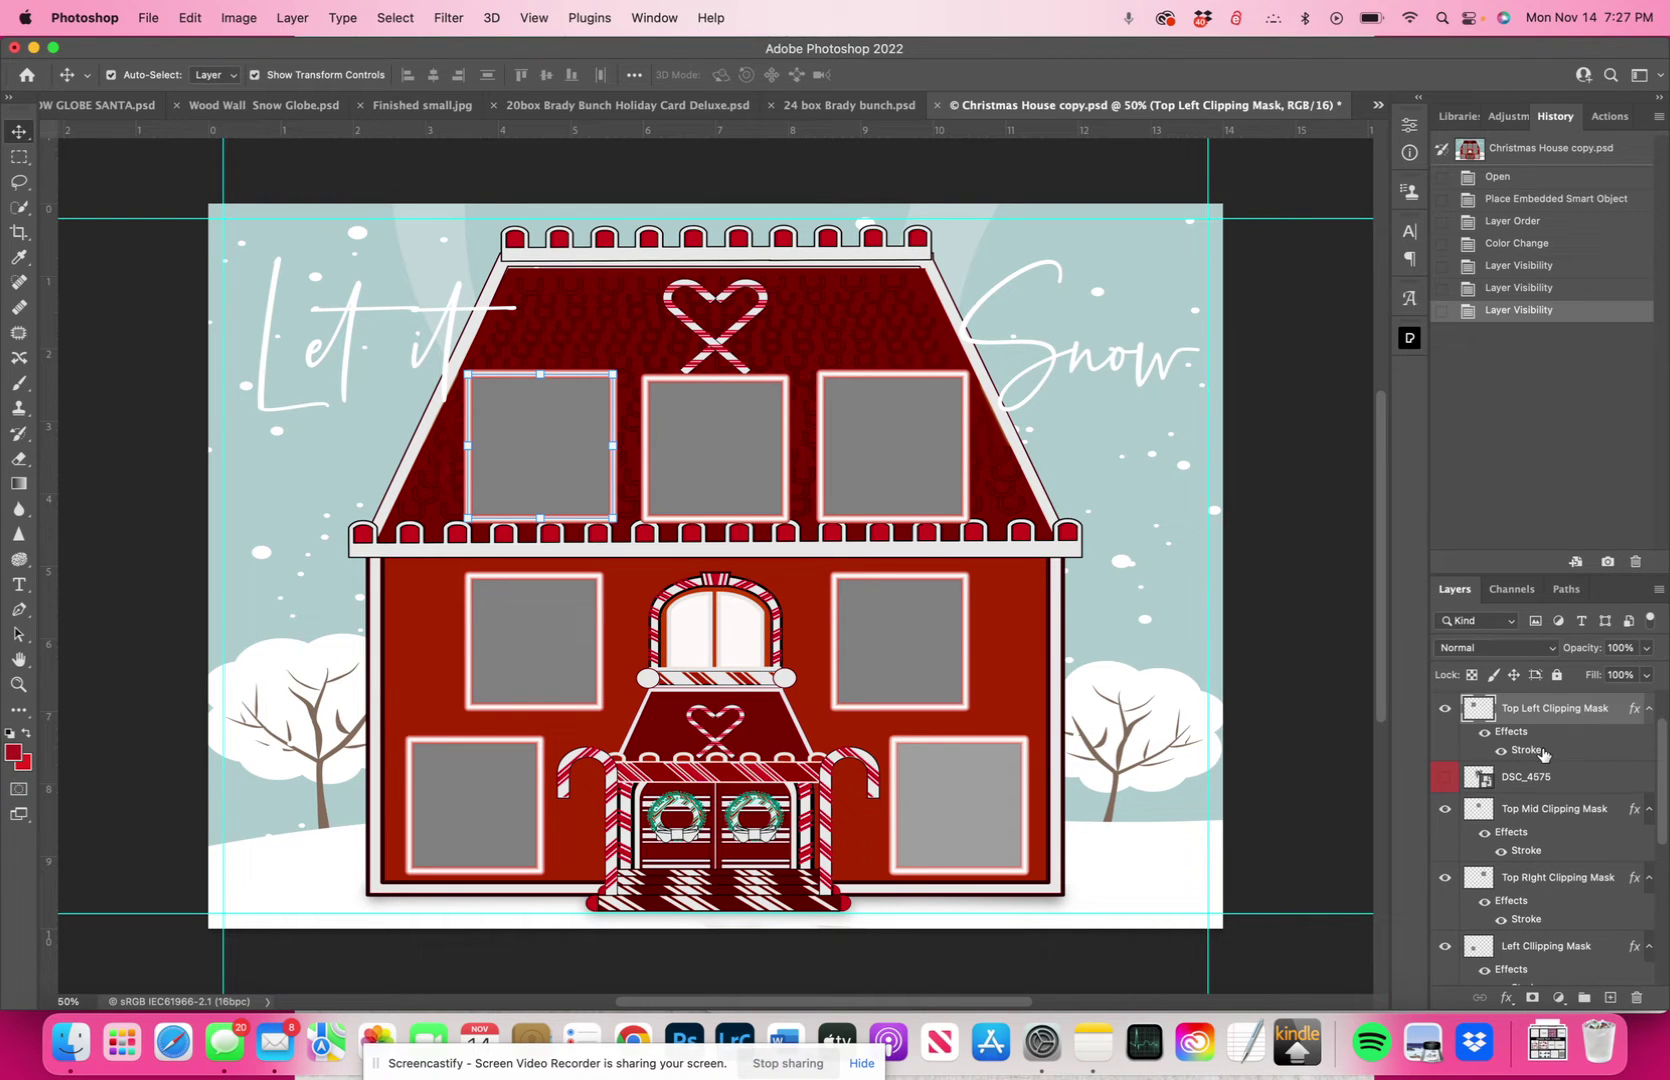
Step: Show the DSC_4575 photo, scale it to about 18.6%, and place it over the middle window of the top row
{"action": "left_click", "coordinate": [1443, 778]}
{"action": "left_click_drag", "start_coordinate": [724, 527], "coordinate": [752, 524]}
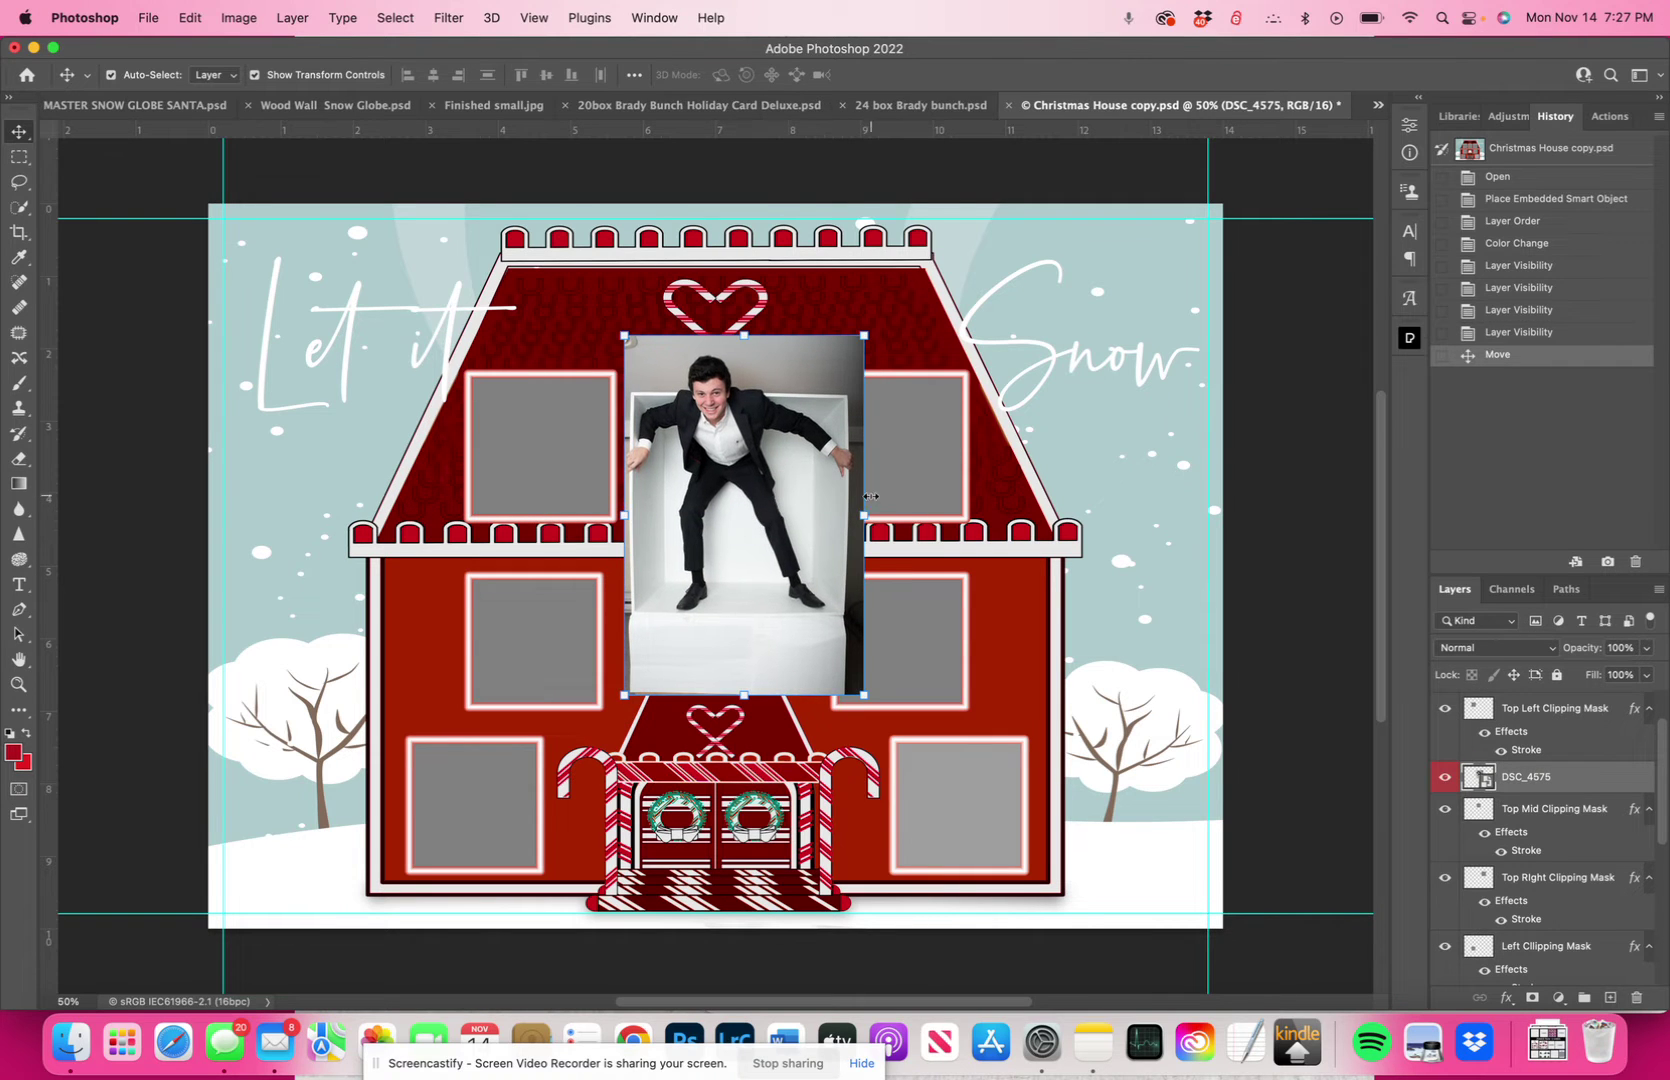
{"action": "key", "text": "super+t"}
{"action": "left_click_drag", "start_coordinate": [886, 483], "coordinate": [905, 472]}
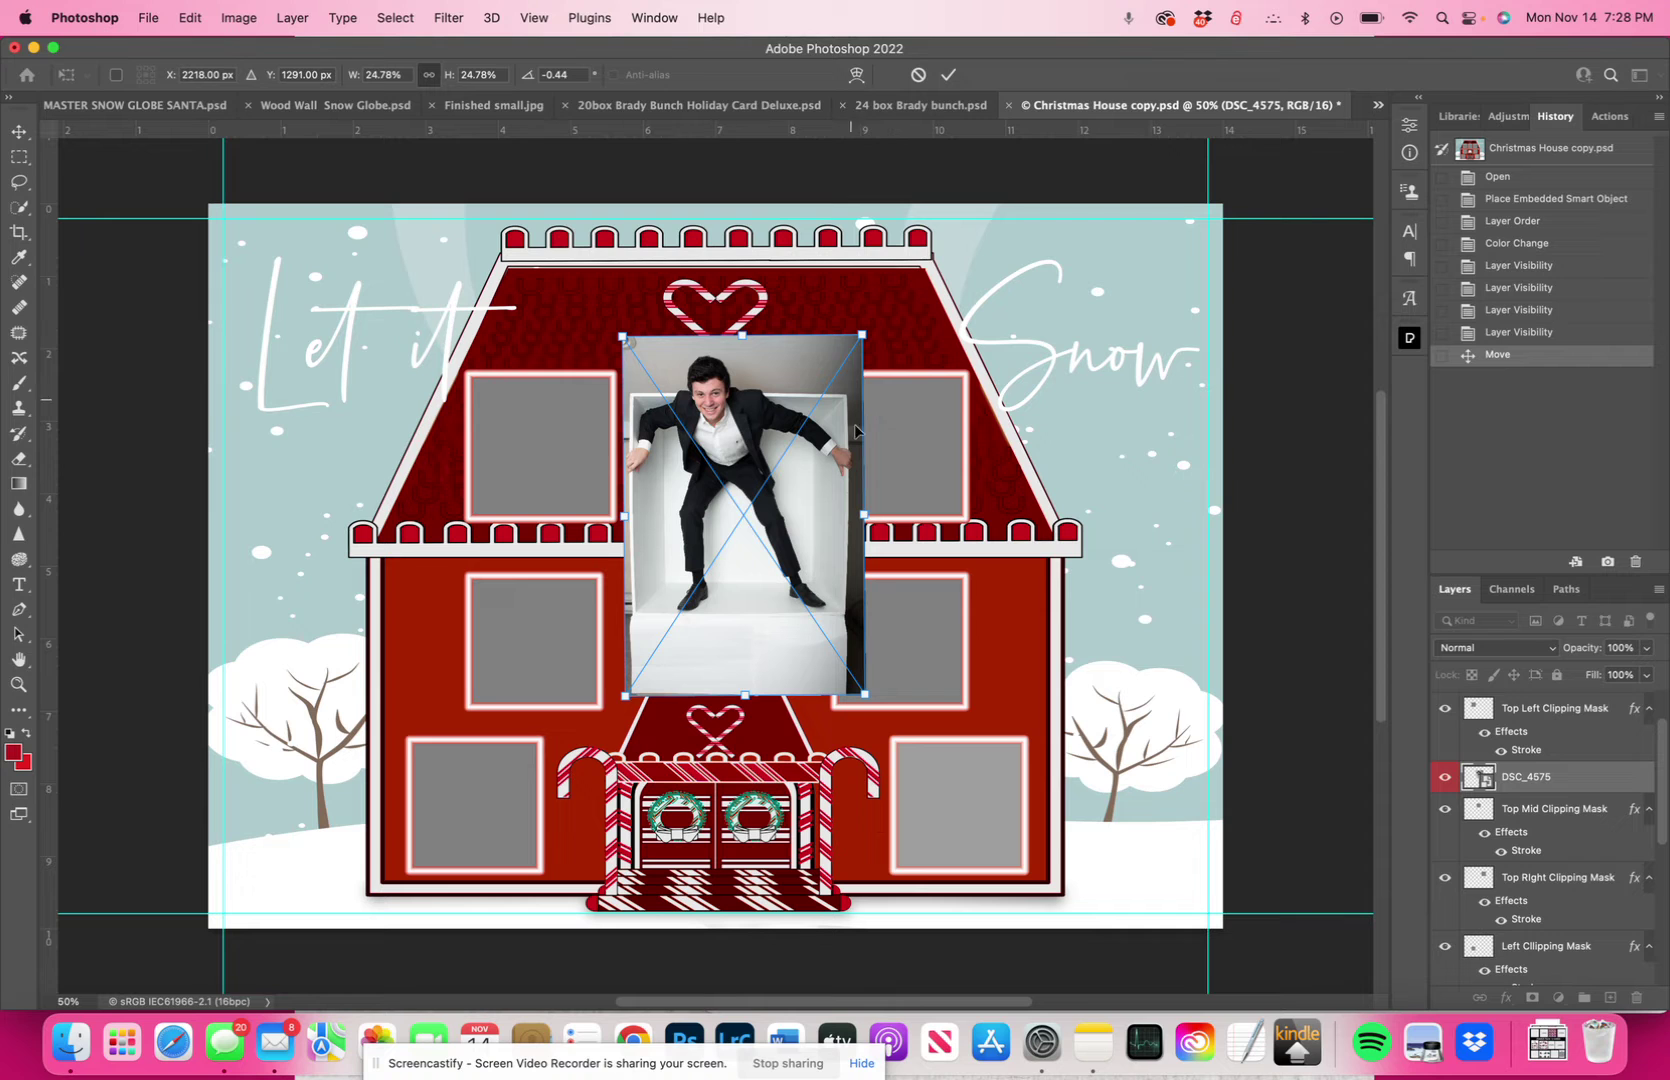
{"action": "scroll", "coordinate": [721, 566], "scroll_direction": "up", "scroll_amount": 3}
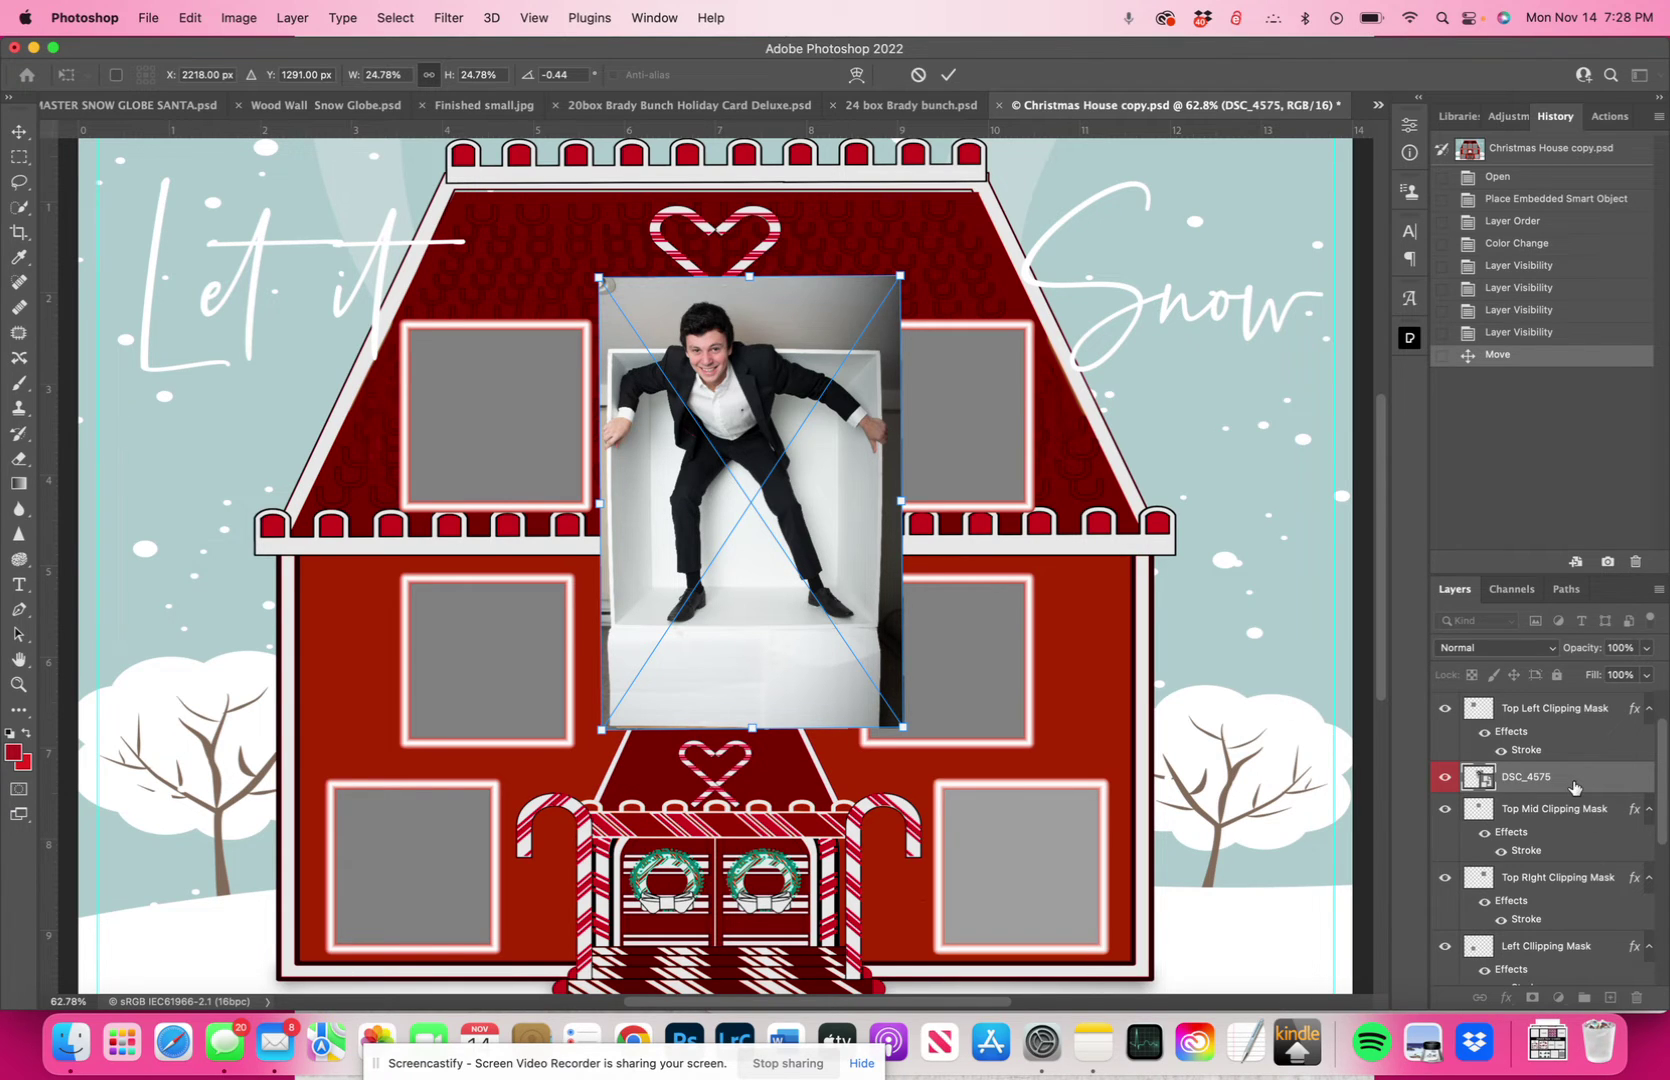
{"action": "left_click_drag", "start_coordinate": [900, 277], "coordinate": [836, 380]}
{"action": "left_click_drag", "start_coordinate": [793, 538], "coordinate": [790, 438]}
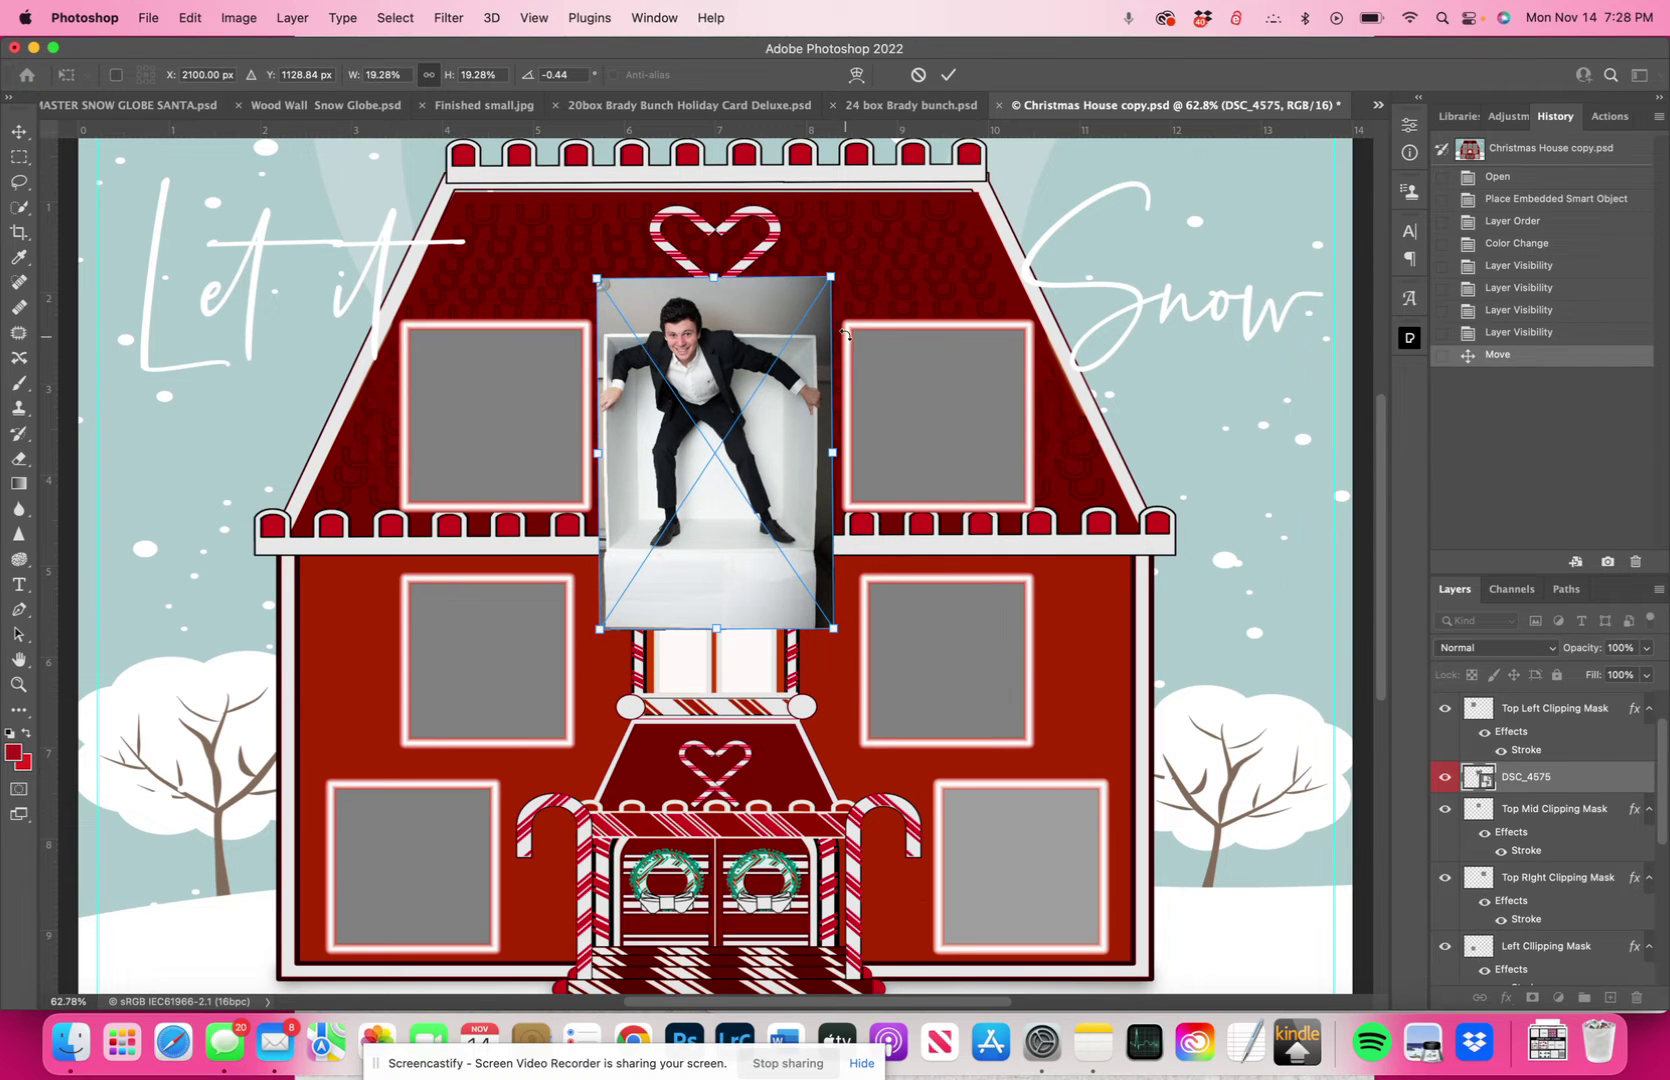
{"action": "left_click_drag", "start_coordinate": [832, 278], "coordinate": [823, 289]}
{"action": "left_click_drag", "start_coordinate": [779, 399], "coordinate": [760, 428]}
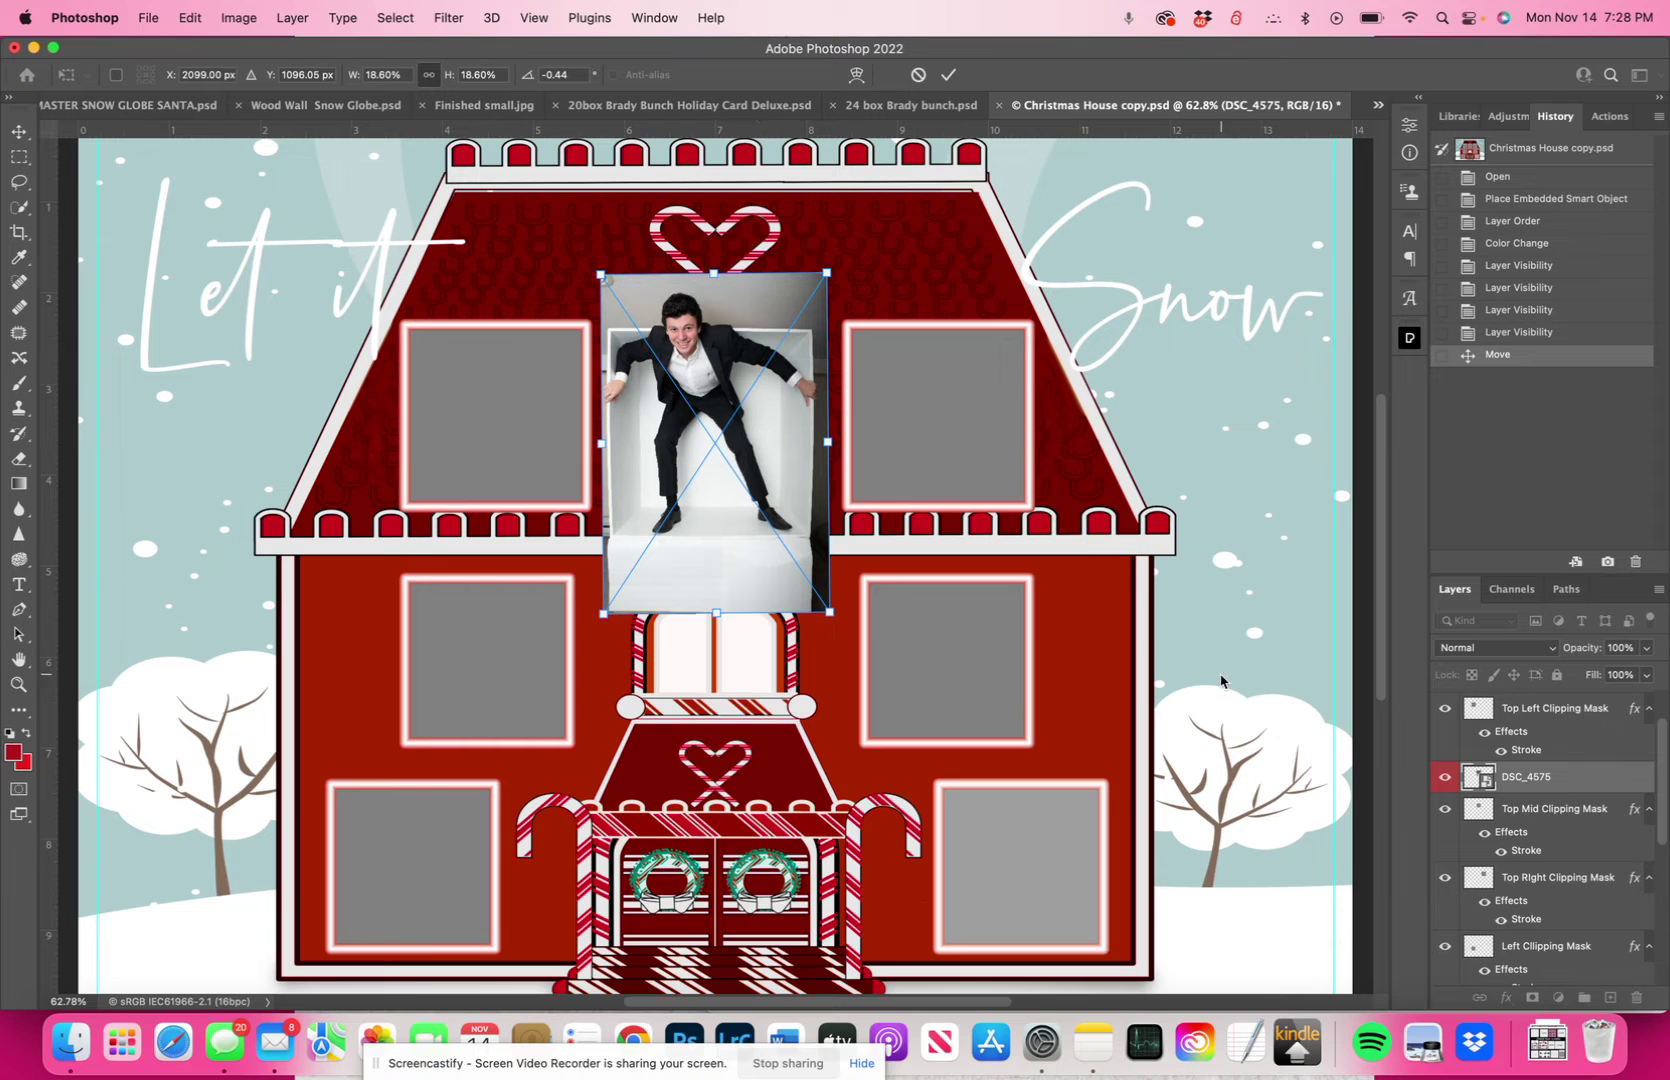
{"action": "key", "text": "Return"}
Step: Hide the DSC_4575 photo and toggle the Top Mid Clipping Mask layer's visibility to check which window it covers
{"action": "right_click", "coordinate": [1548, 770]}
{"action": "left_click", "coordinate": [1588, 810]}
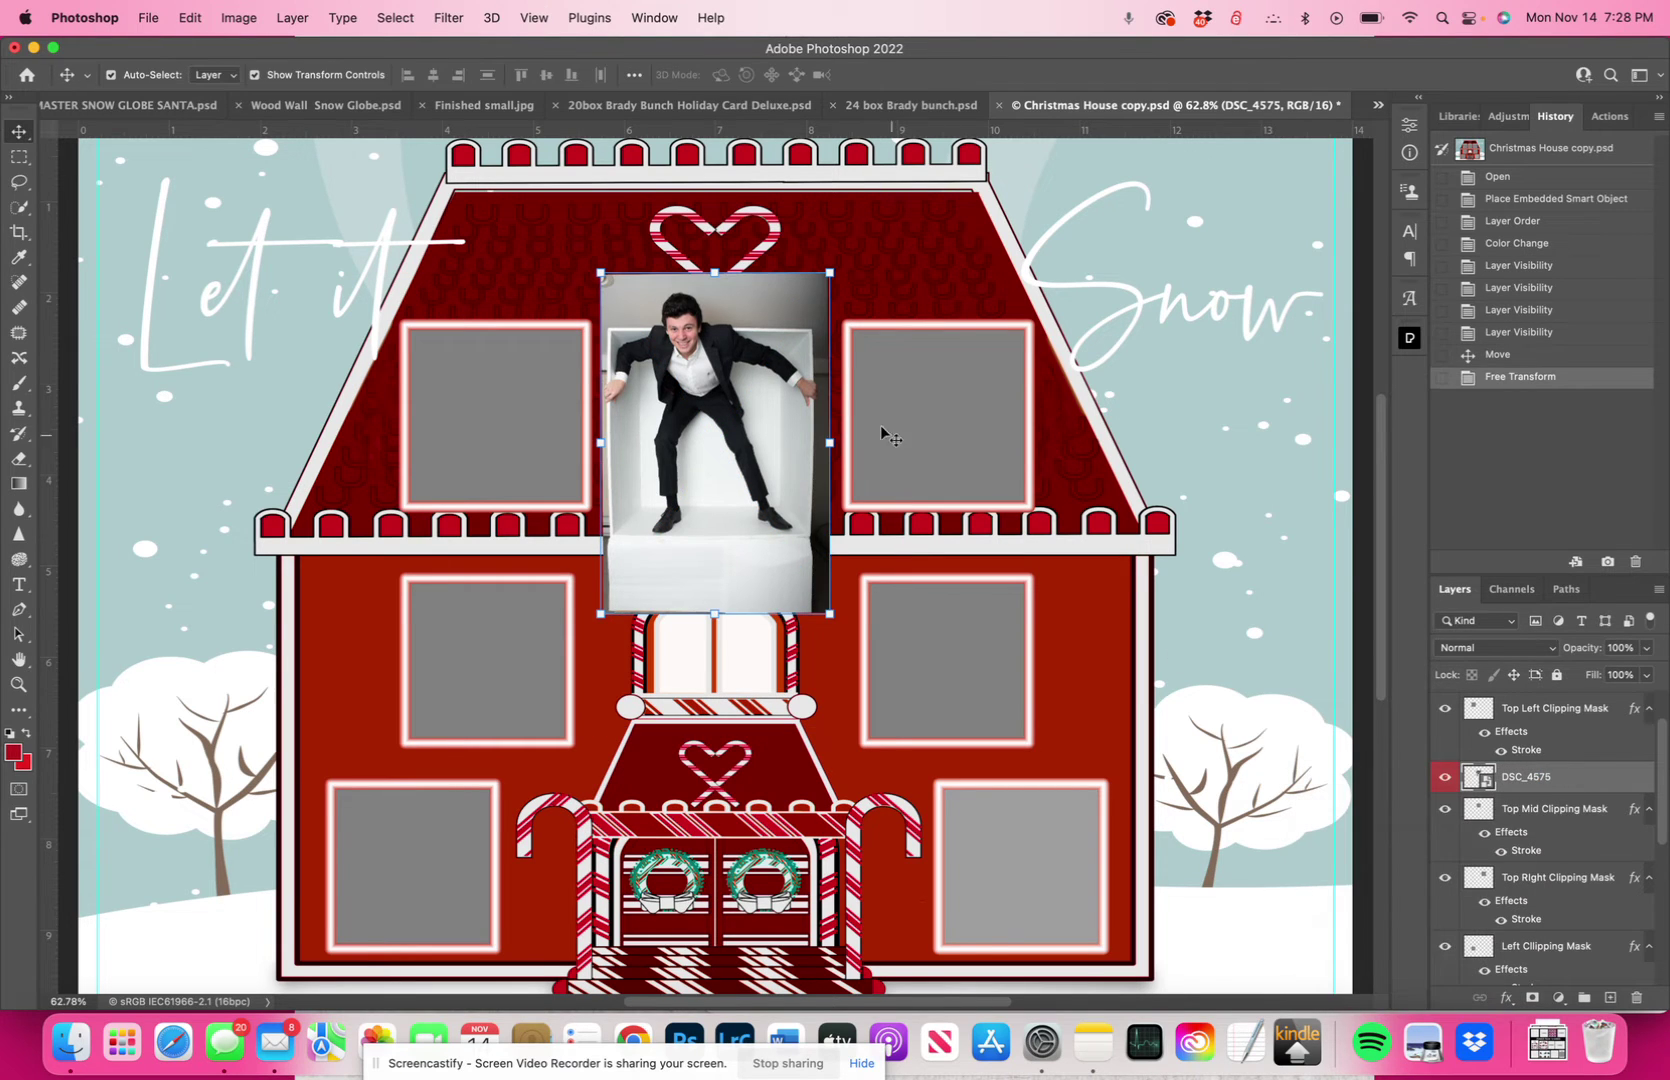
{"action": "left_click", "coordinate": [1444, 776]}
{"action": "left_click", "coordinate": [1548, 810]}
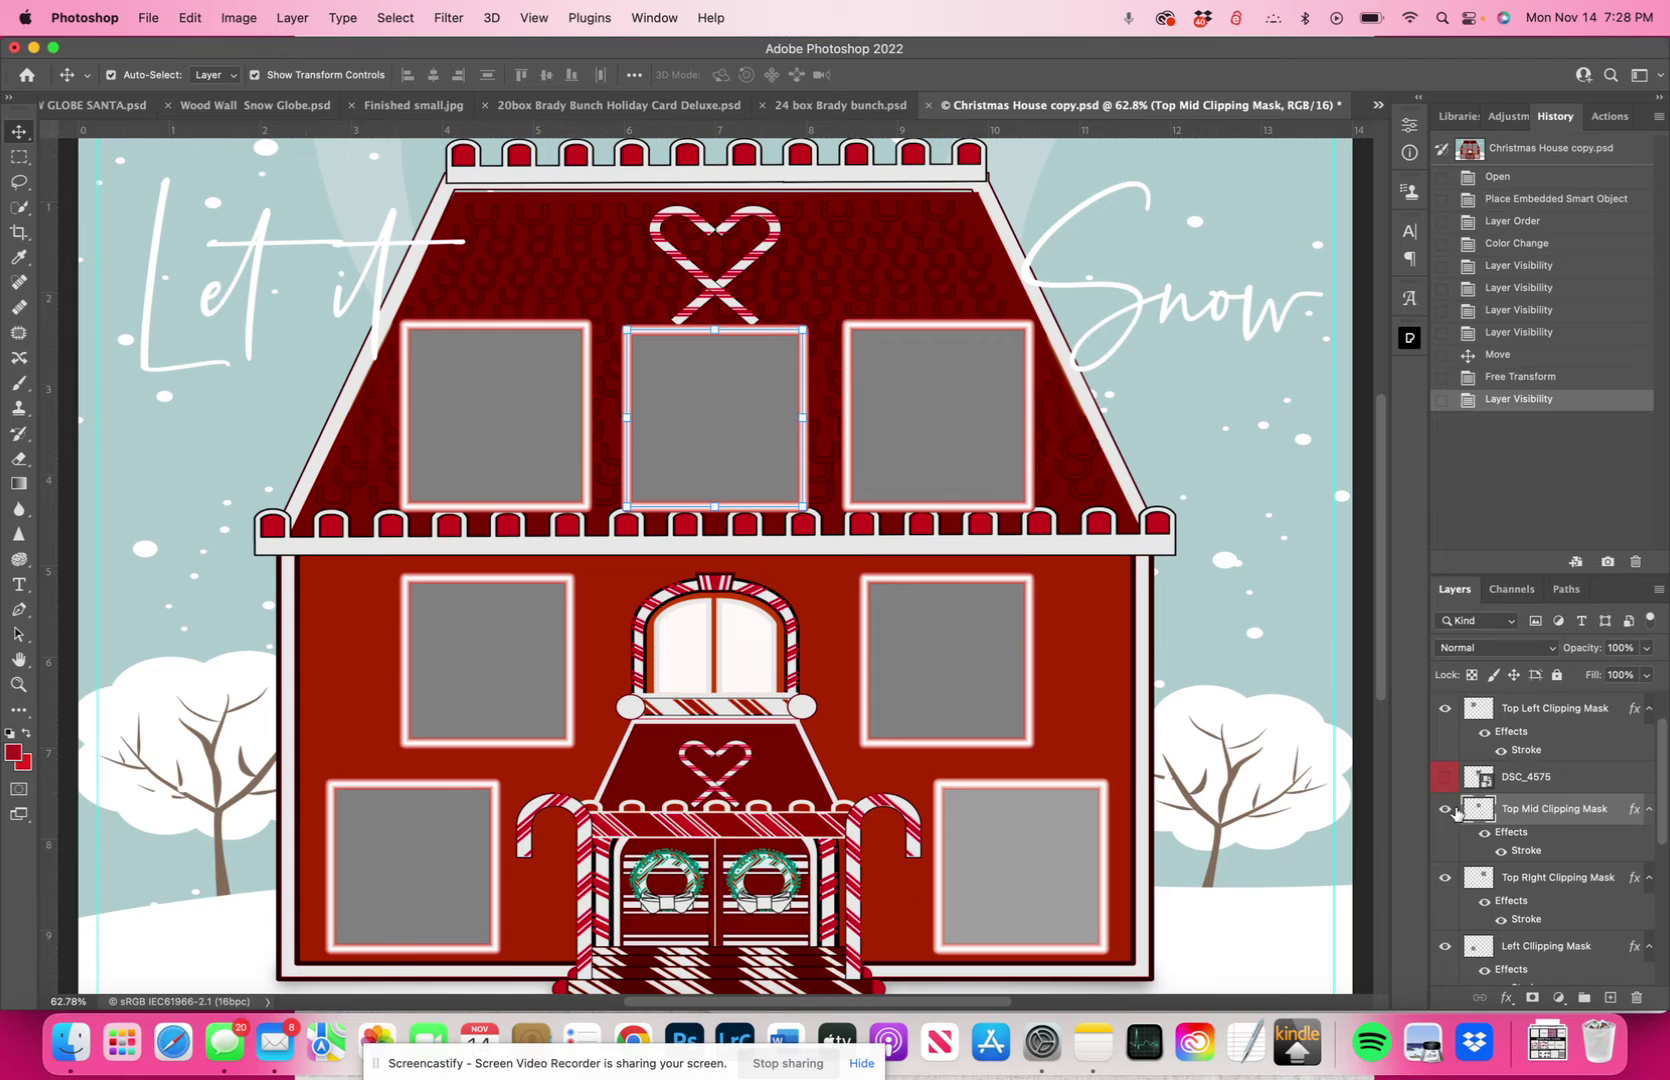
{"action": "left_click", "coordinate": [1445, 810]}
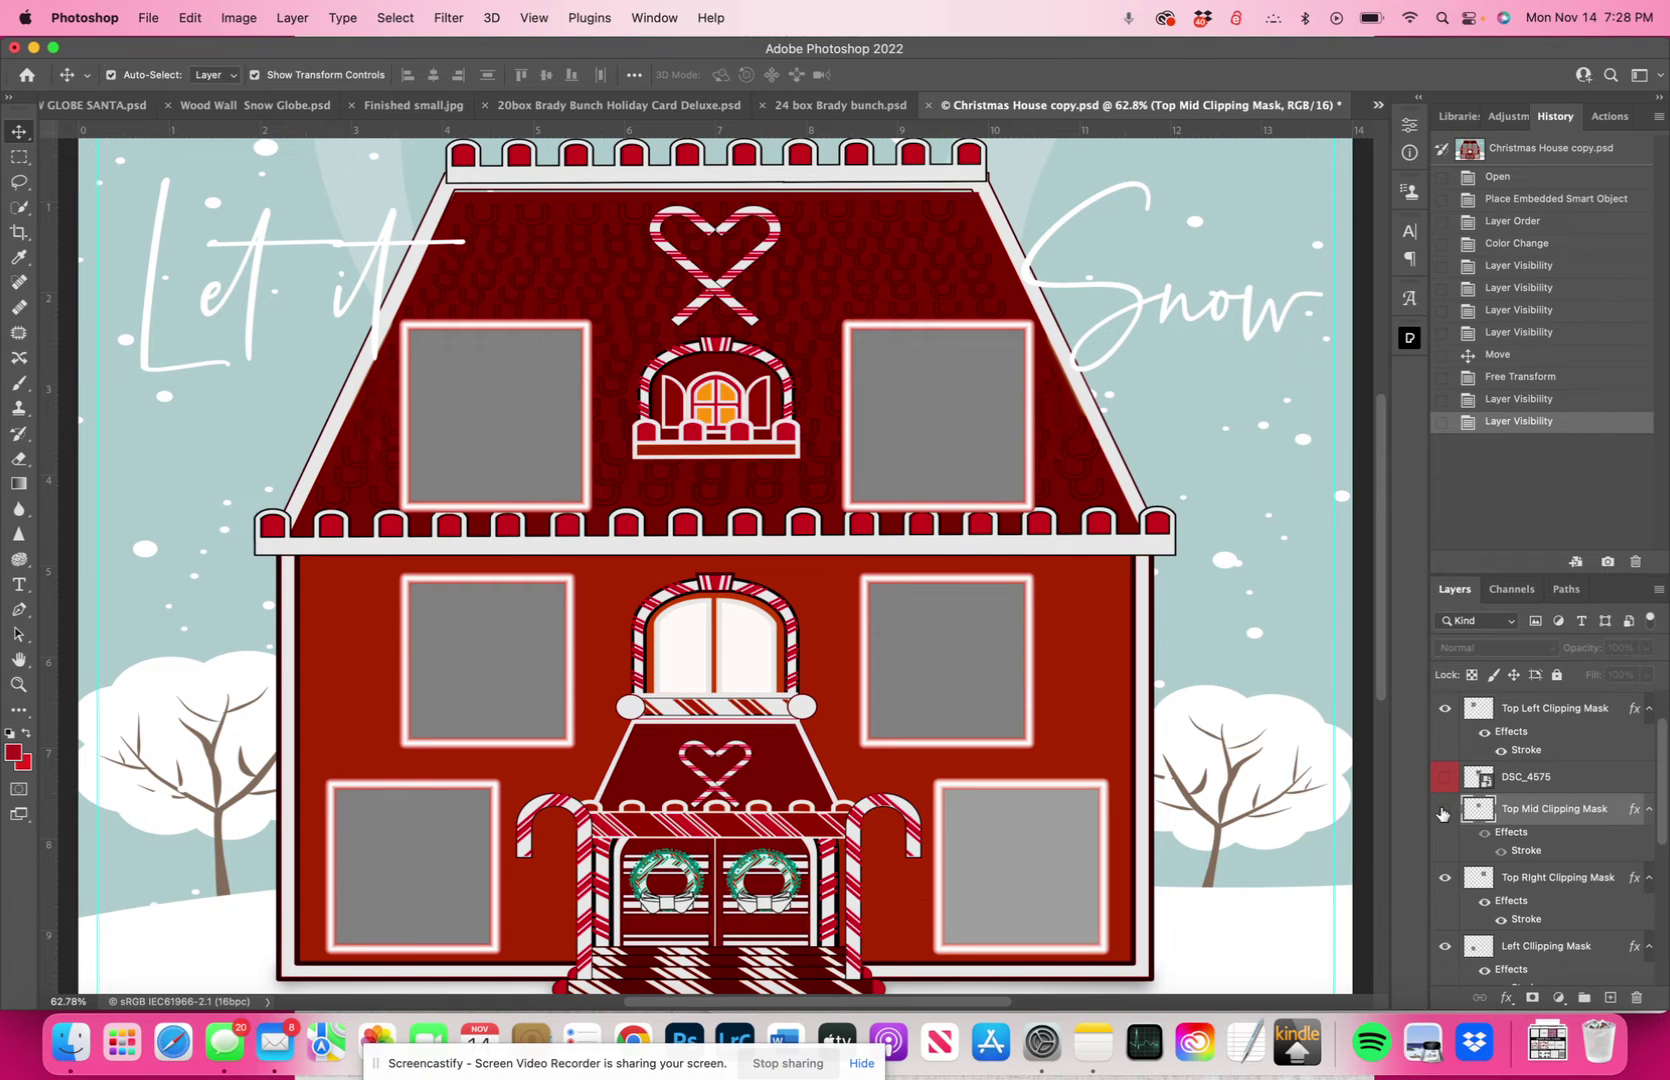
{"action": "left_click", "coordinate": [1444, 810]}
{"action": "left_click", "coordinate": [1444, 810]}
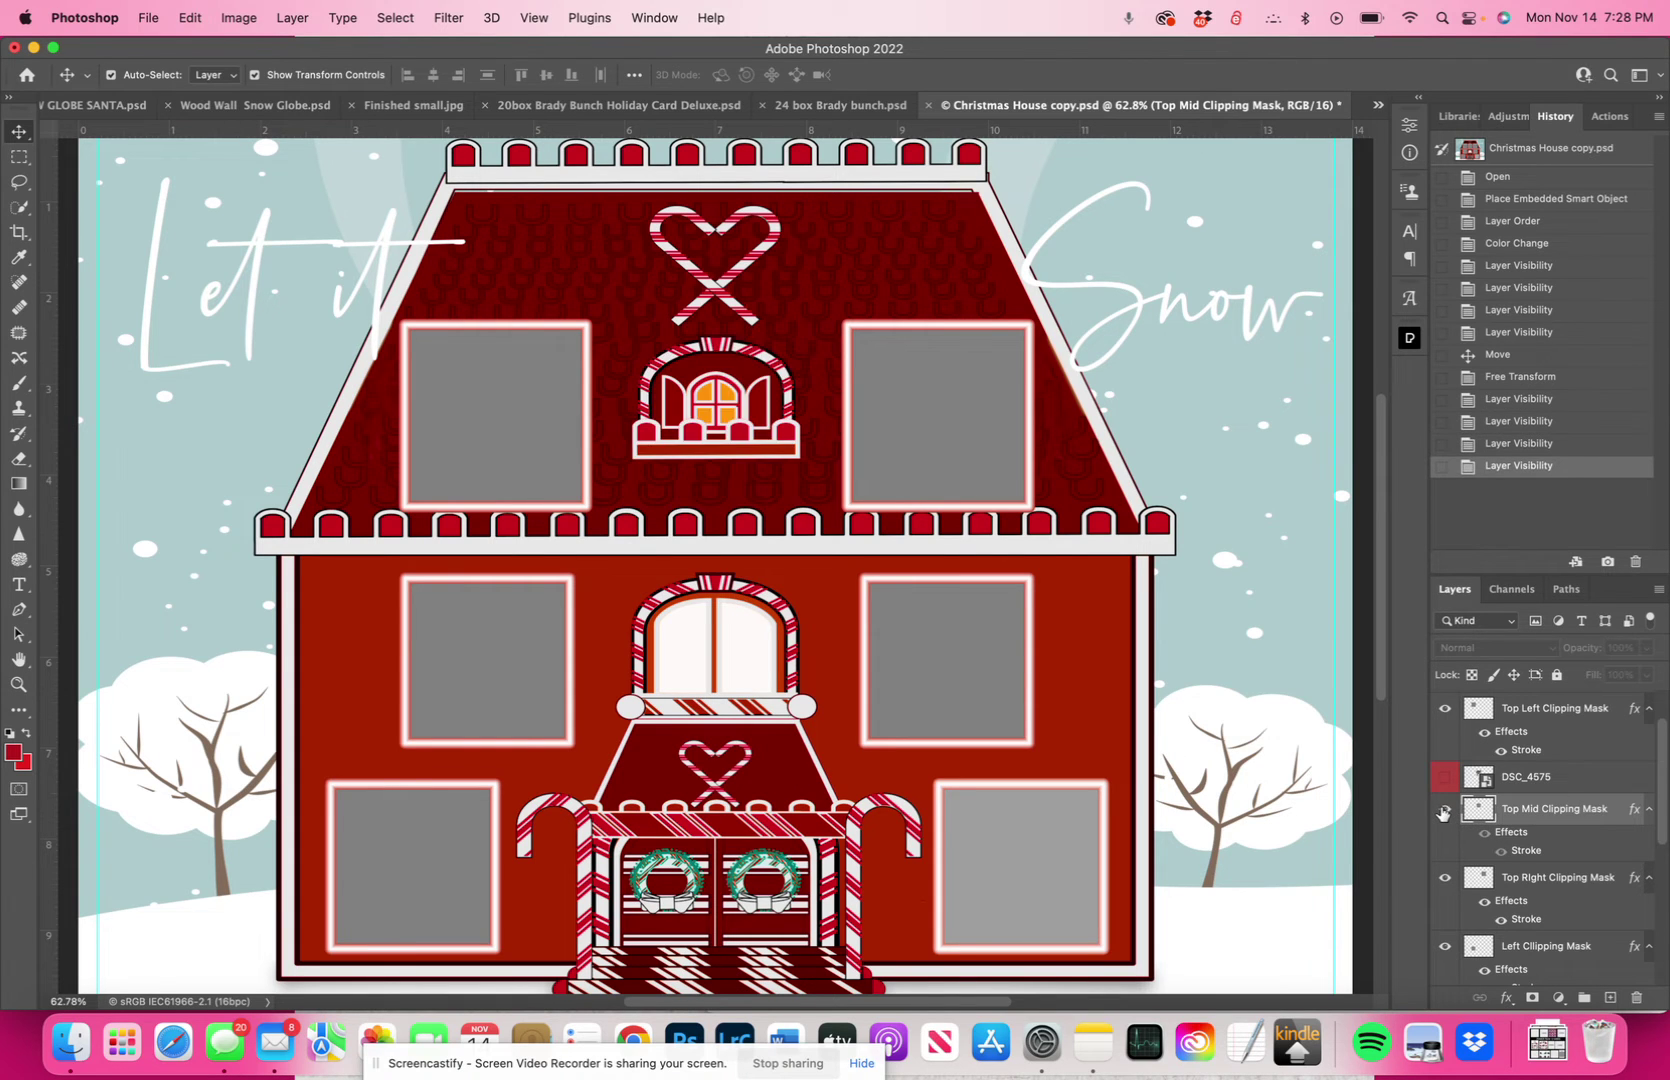
{"action": "left_click", "coordinate": [1444, 810]}
Step: Show the DSC_4575 photo again and clip it to the Top Mid Clipping Mask layer
{"action": "left_click", "coordinate": [1506, 779]}
{"action": "left_click", "coordinate": [1444, 777]}
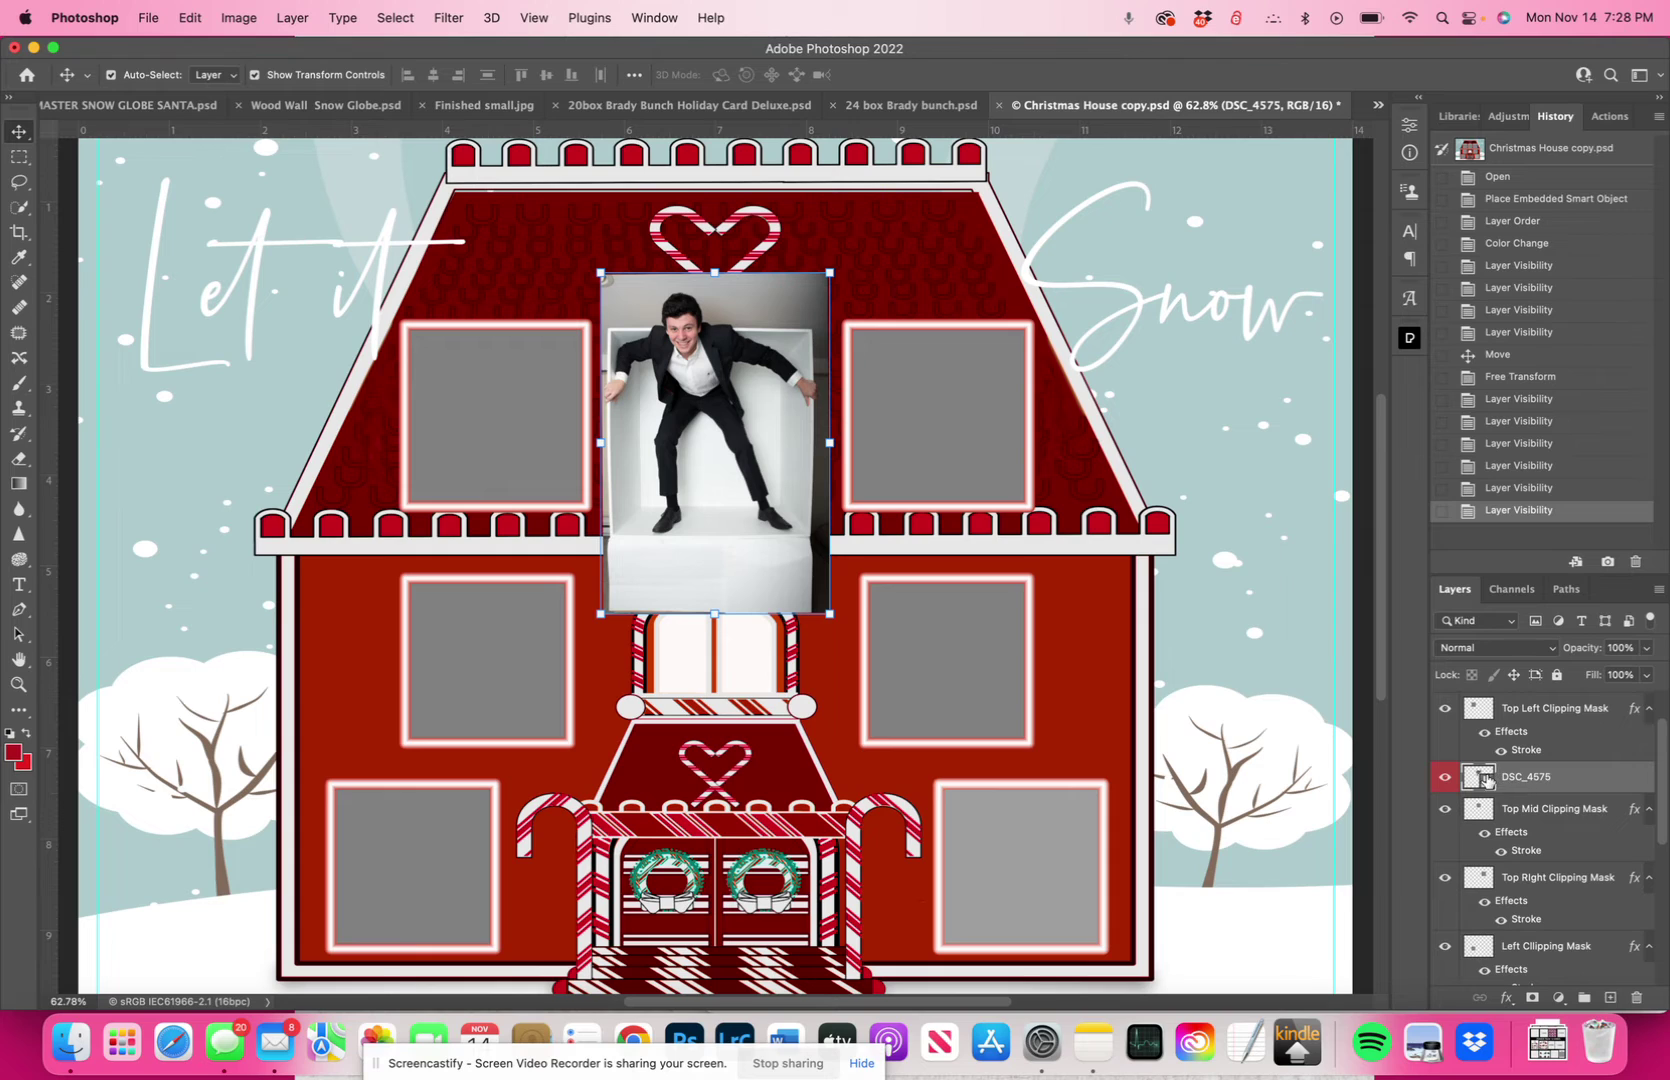
{"action": "right_click", "coordinate": [1574, 784]}
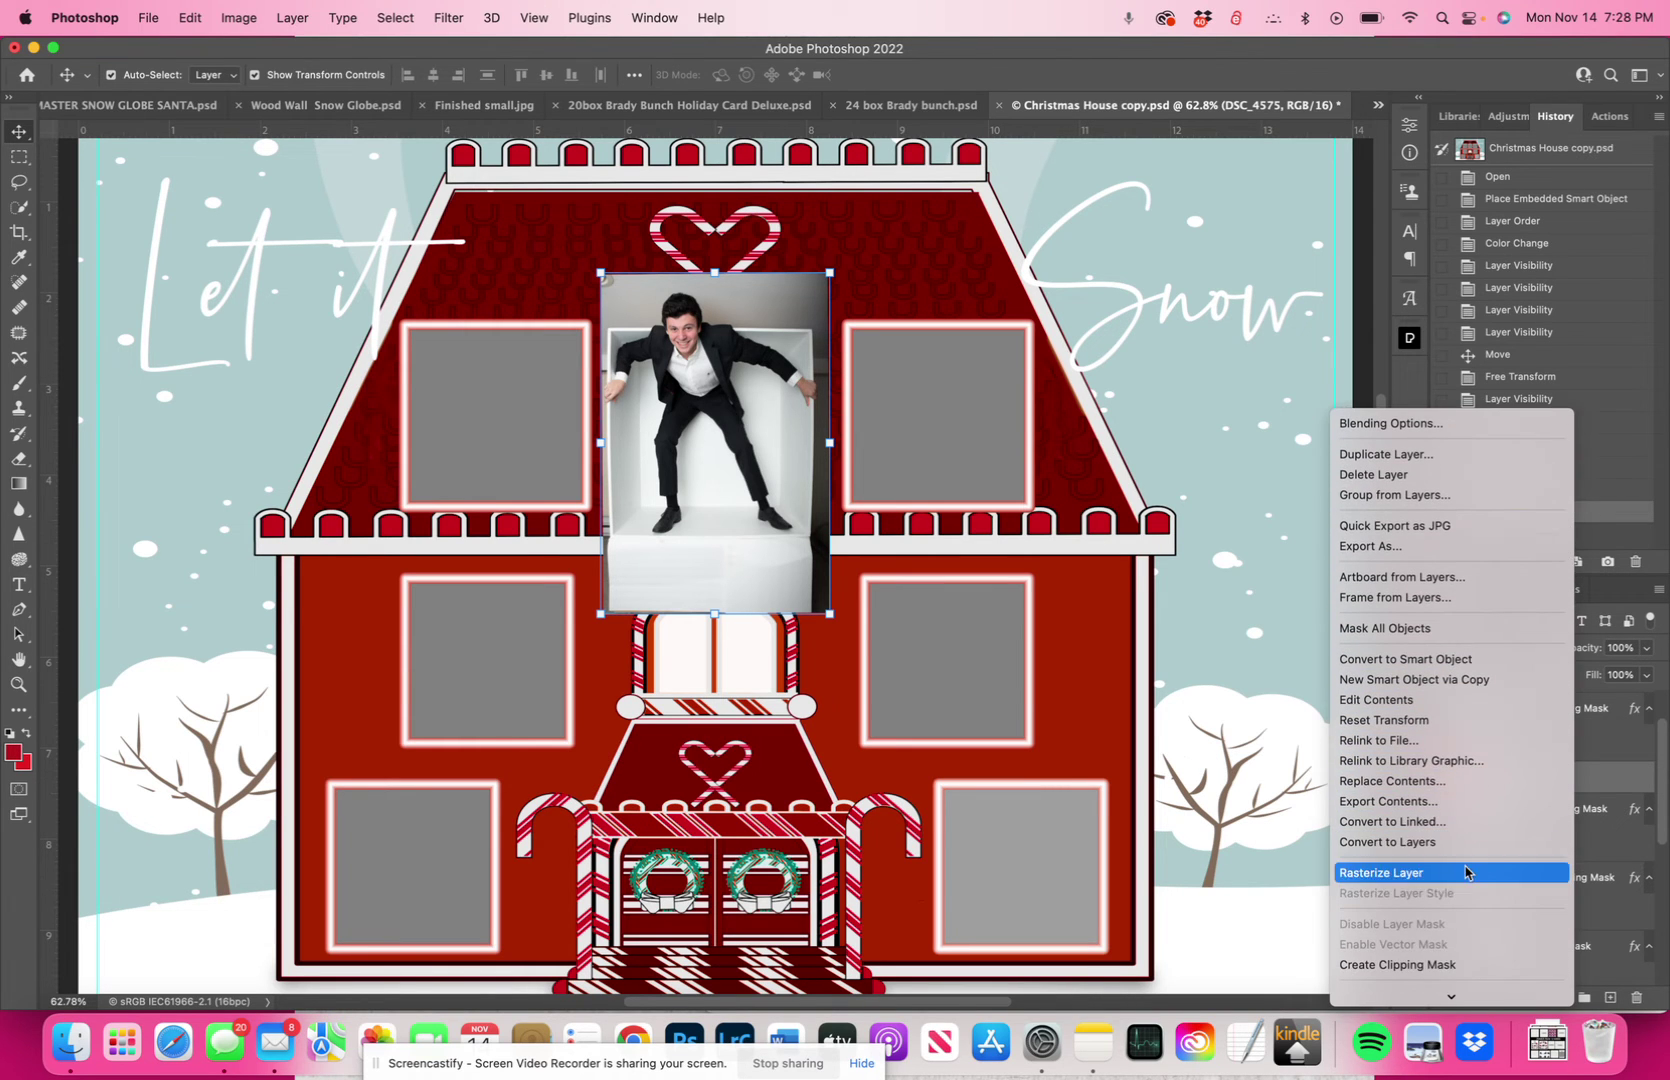
{"action": "left_click", "coordinate": [1455, 965]}
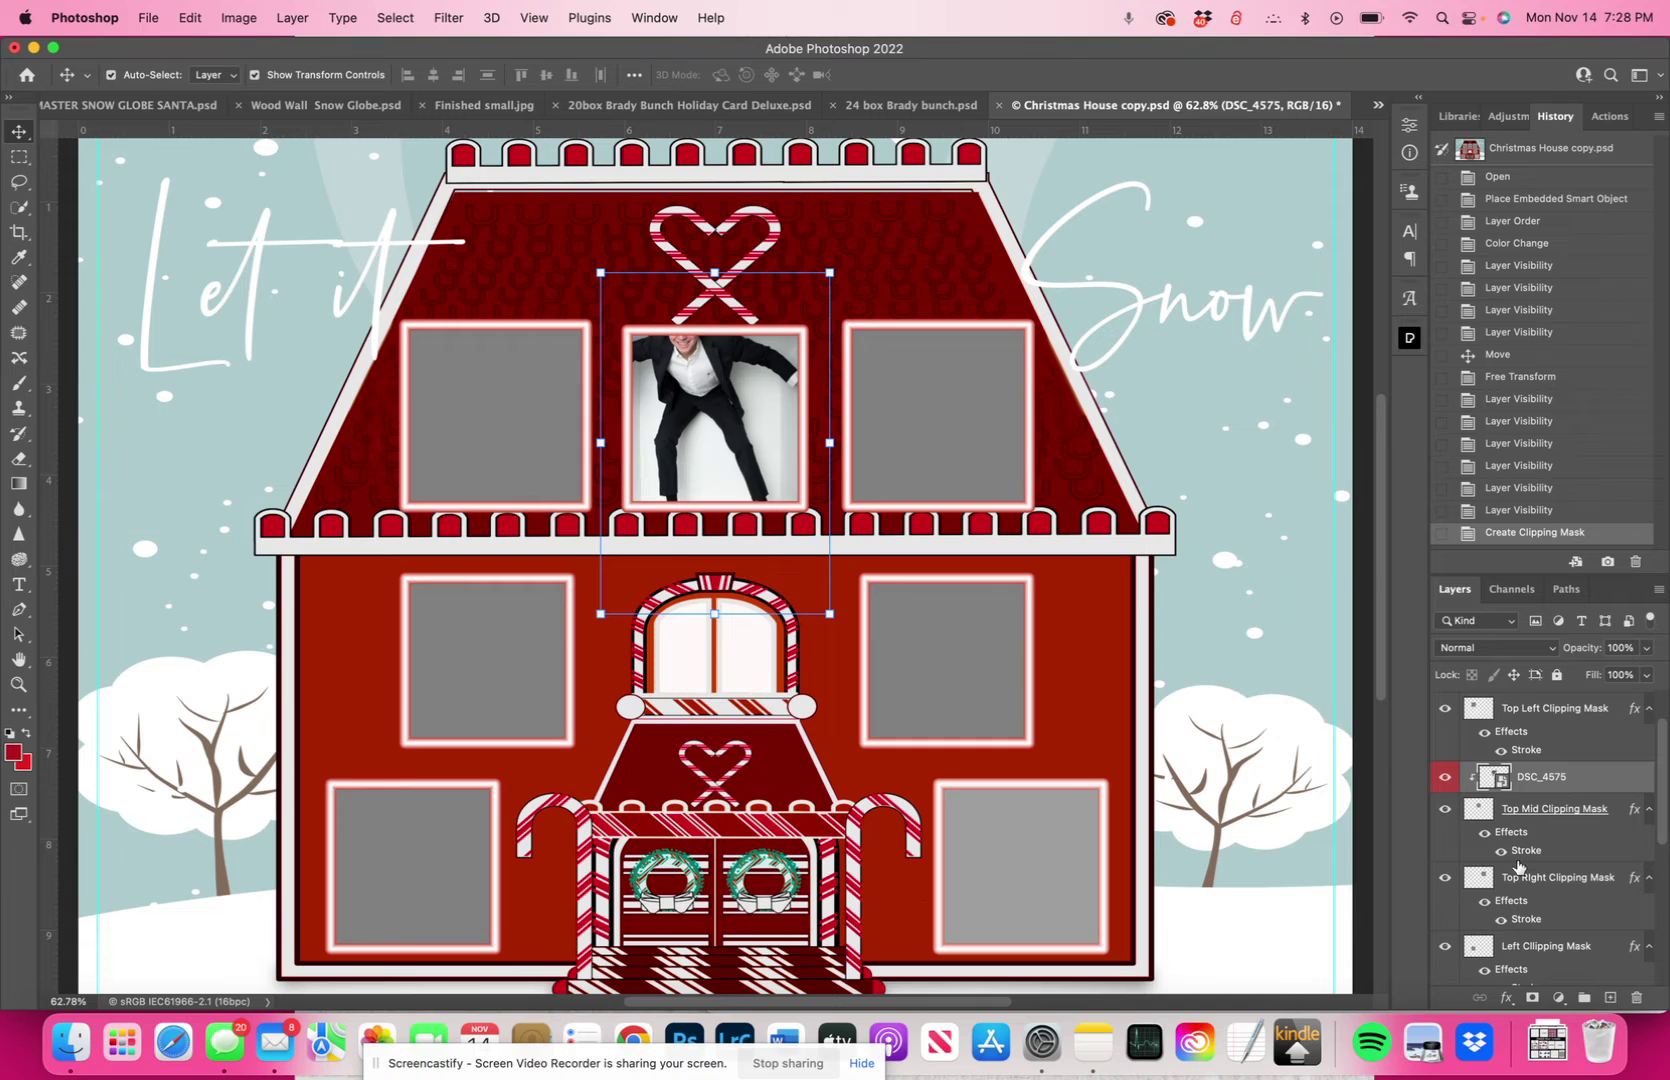
Step: Shrink the clipped photo to about 15.8% and distort its corners so the white box fits the top middle window
{"action": "key", "text": "super+t"}
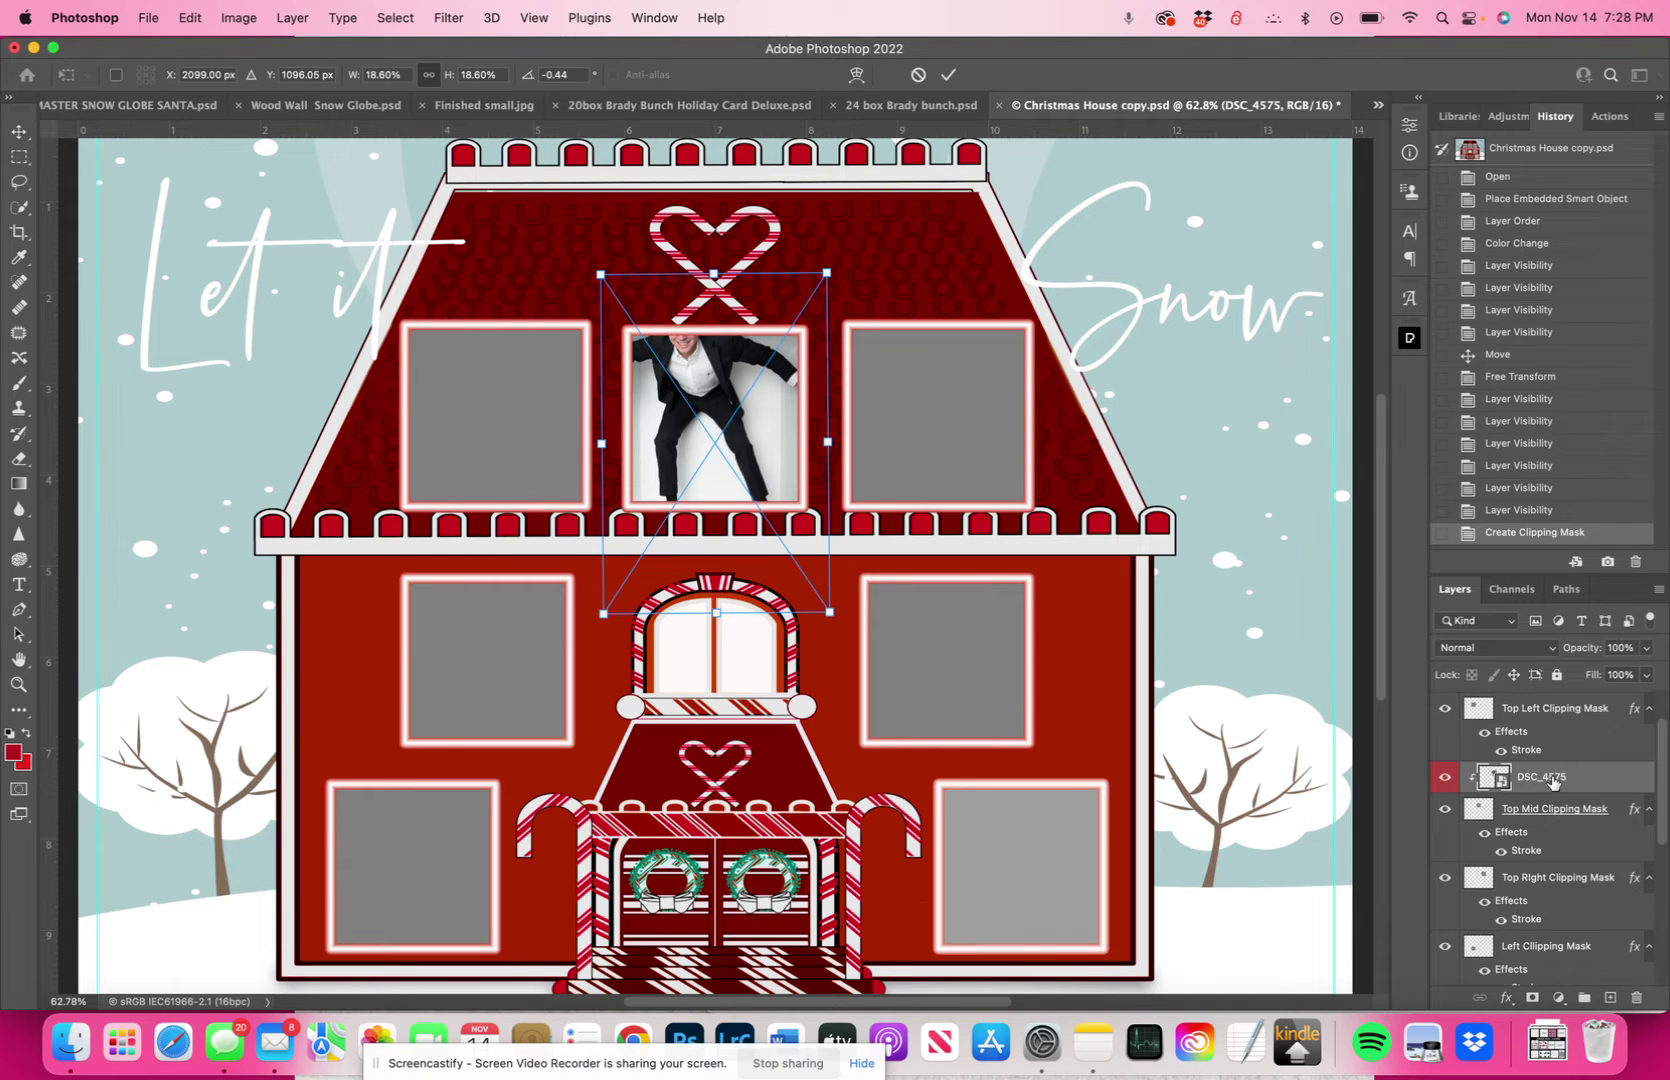
{"action": "left_click_drag", "start_coordinate": [829, 611], "coordinate": [792, 492]}
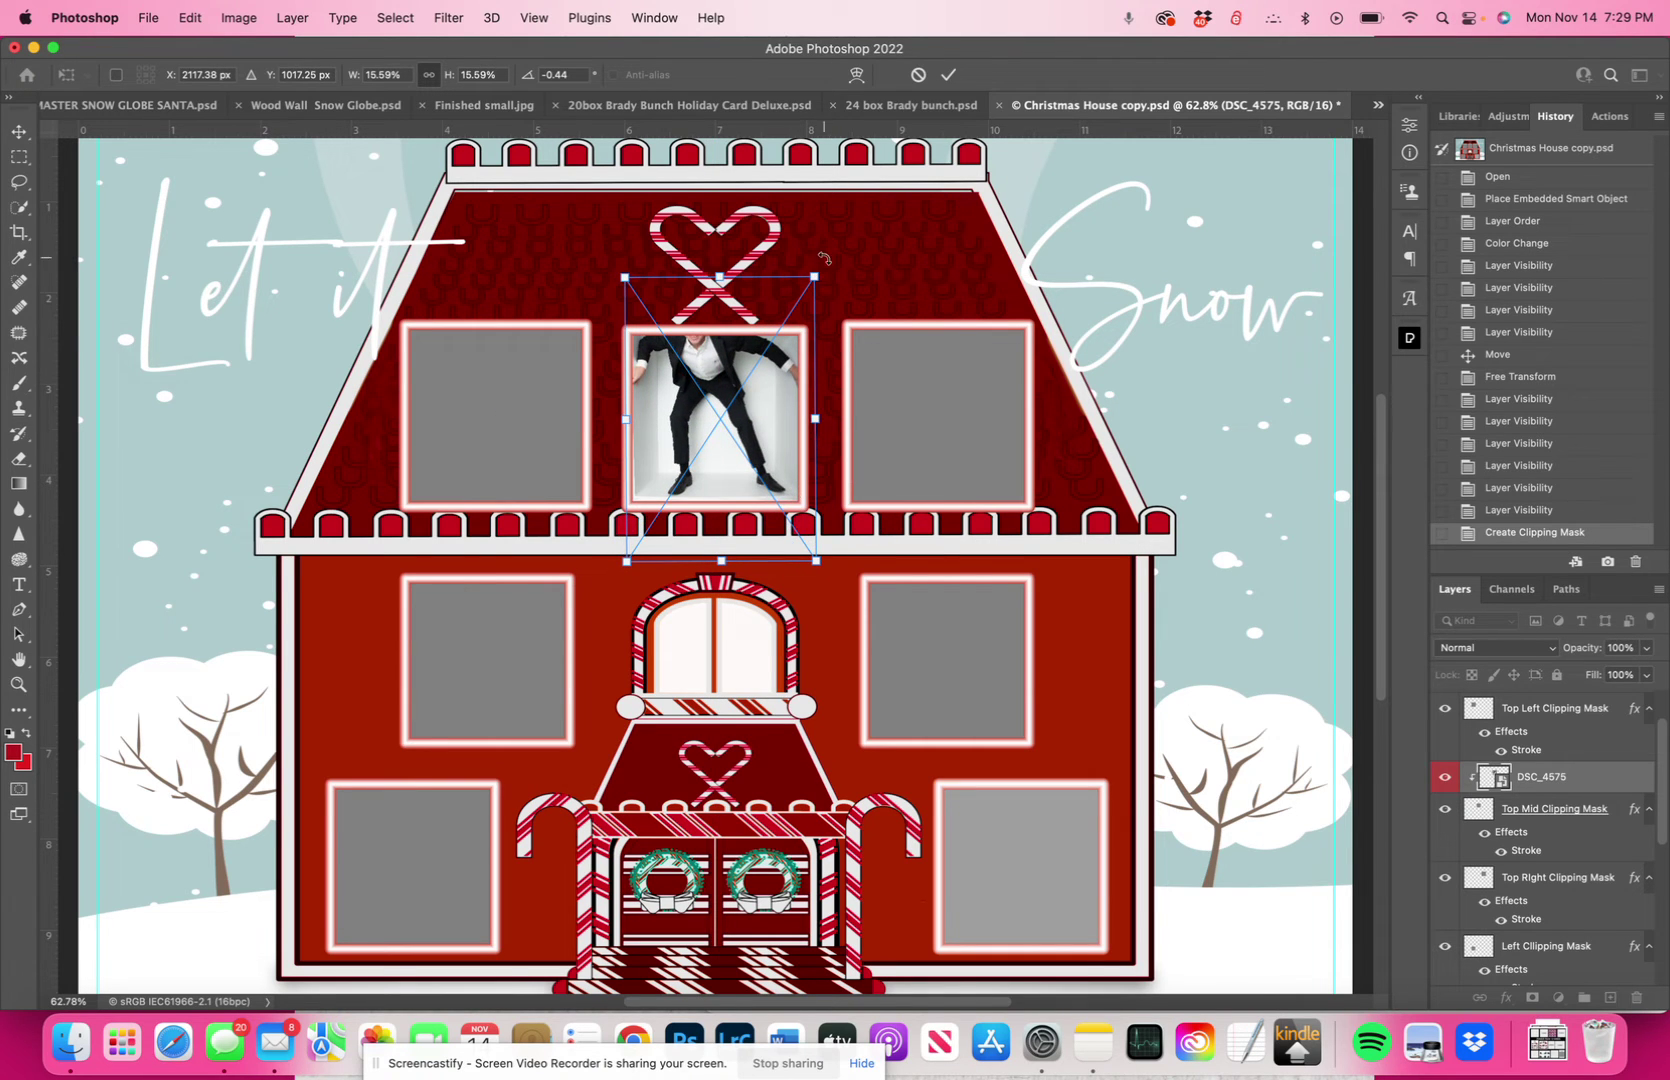
{"action": "mouse_move", "coordinate": [815, 278]}
{"action": "left_mouse_down"}
{"action": "mouse_move", "coordinate": [811, 305]}
{"action": "mouse_move", "coordinate": [812, 290]}
{"action": "left_mouse_up"}
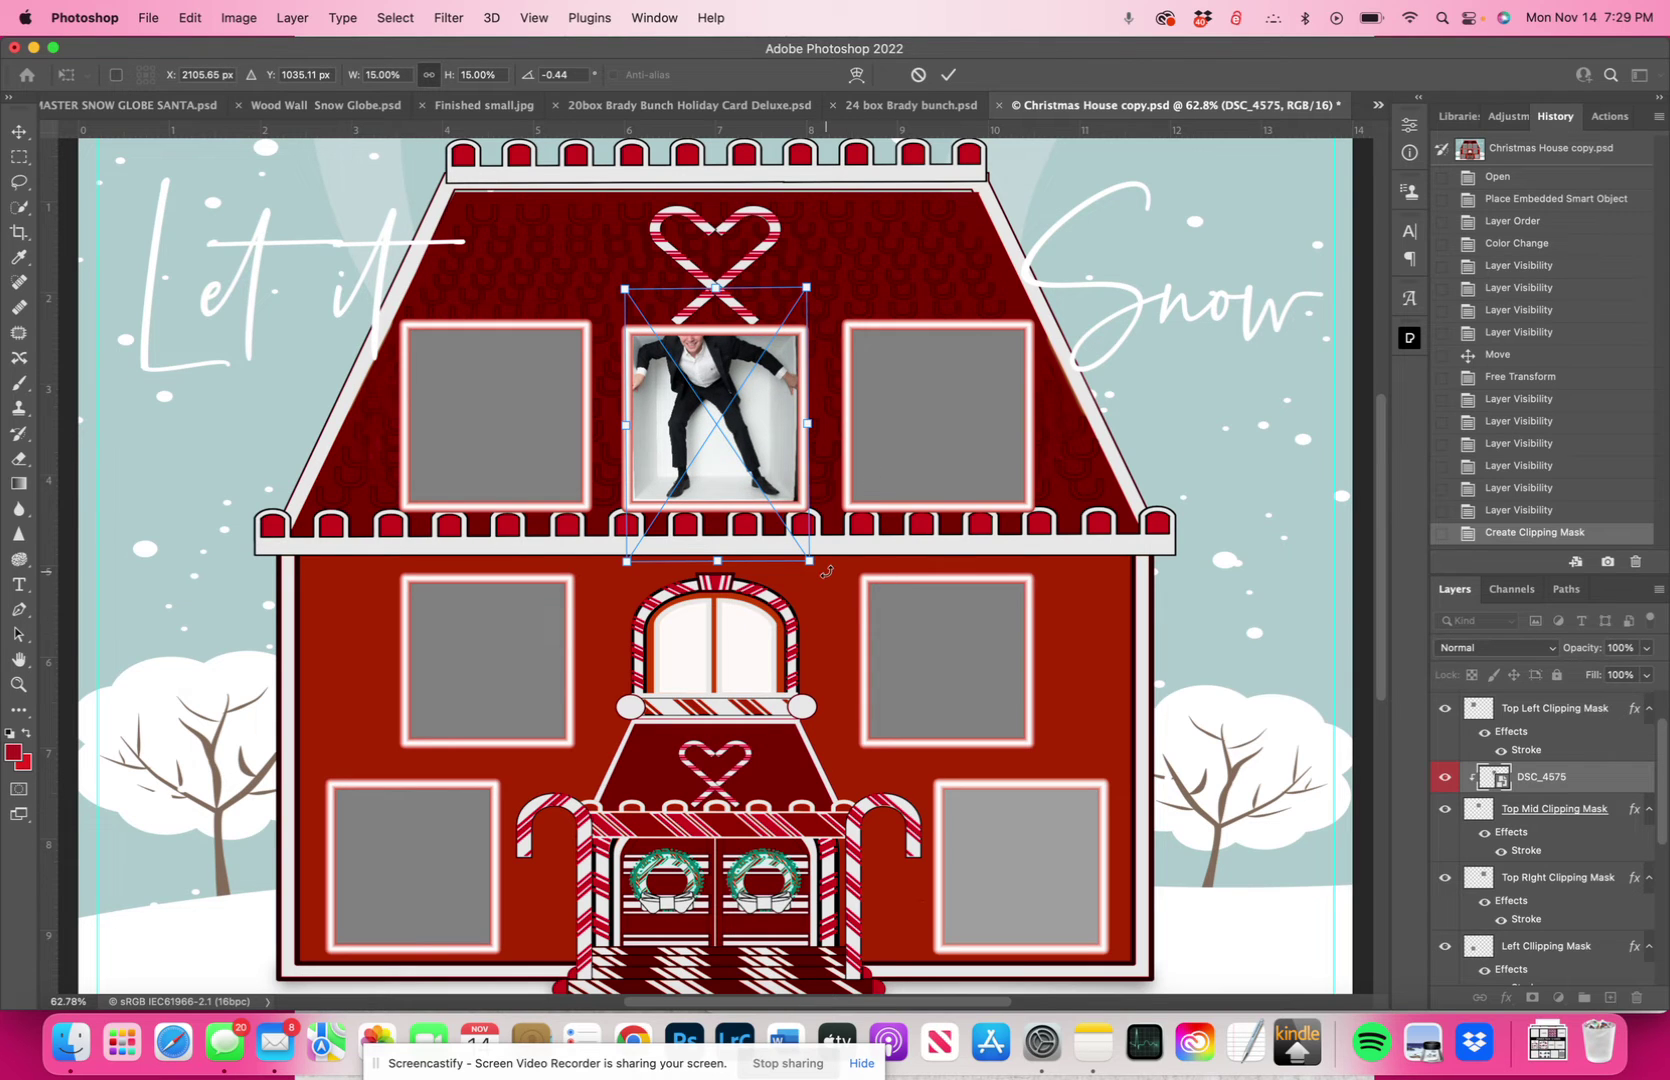
{"action": "left_click_drag", "start_coordinate": [811, 562], "coordinate": [815, 564]}
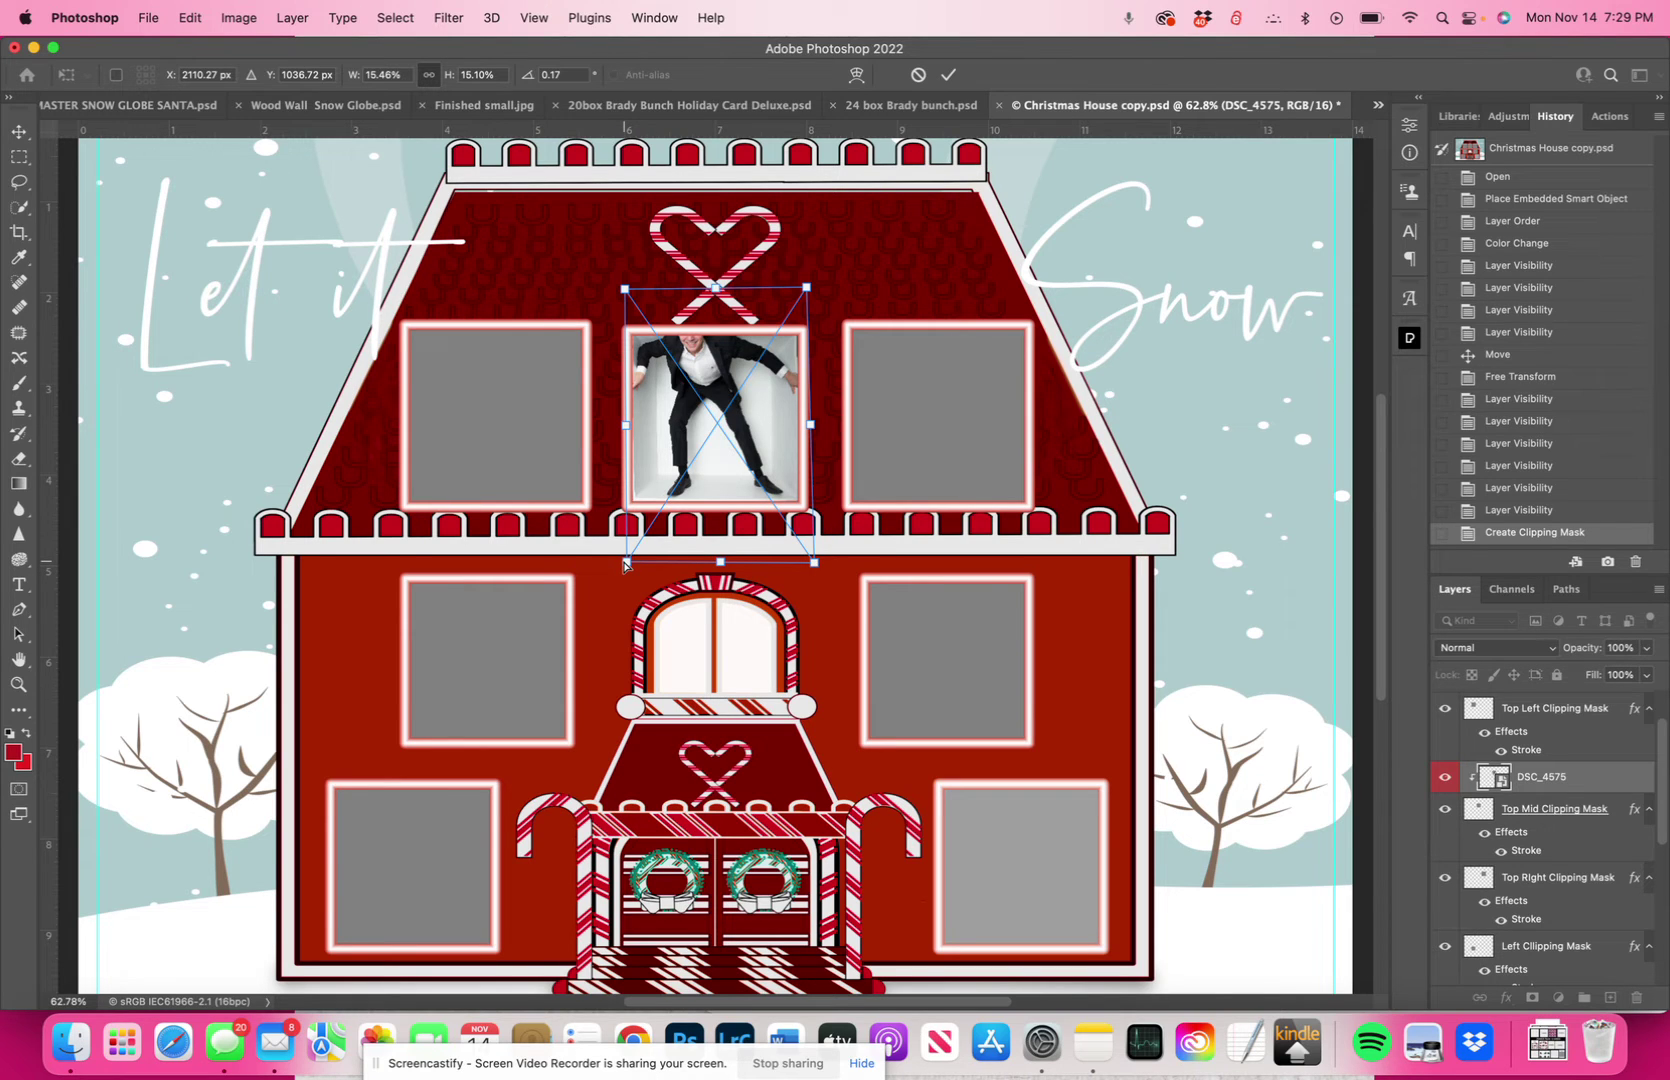
{"action": "left_click_drag", "start_coordinate": [623, 567], "coordinate": [621, 567]}
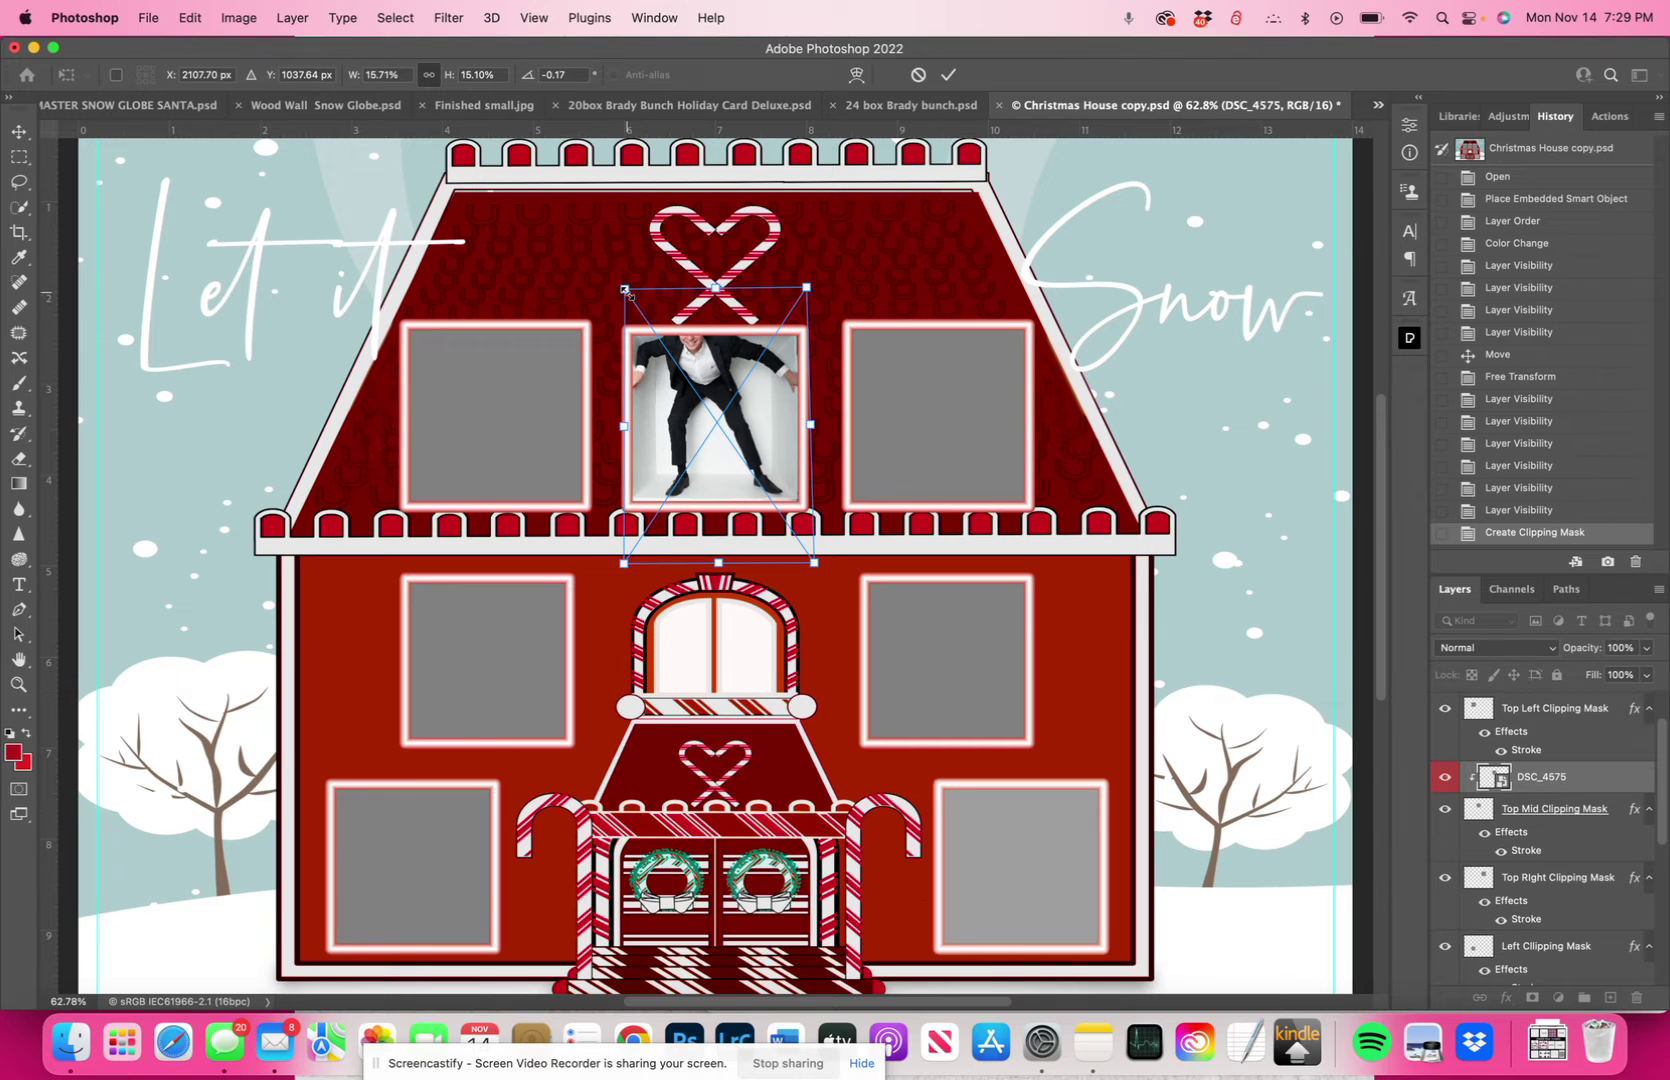
{"action": "mouse_move", "coordinate": [627, 292]}
{"action": "left_mouse_down"}
{"action": "mouse_move", "coordinate": [636, 302]}
{"action": "mouse_move", "coordinate": [624, 290]}
{"action": "left_mouse_up"}
{"action": "left_click_drag", "start_coordinate": [816, 291], "coordinate": [817, 285]}
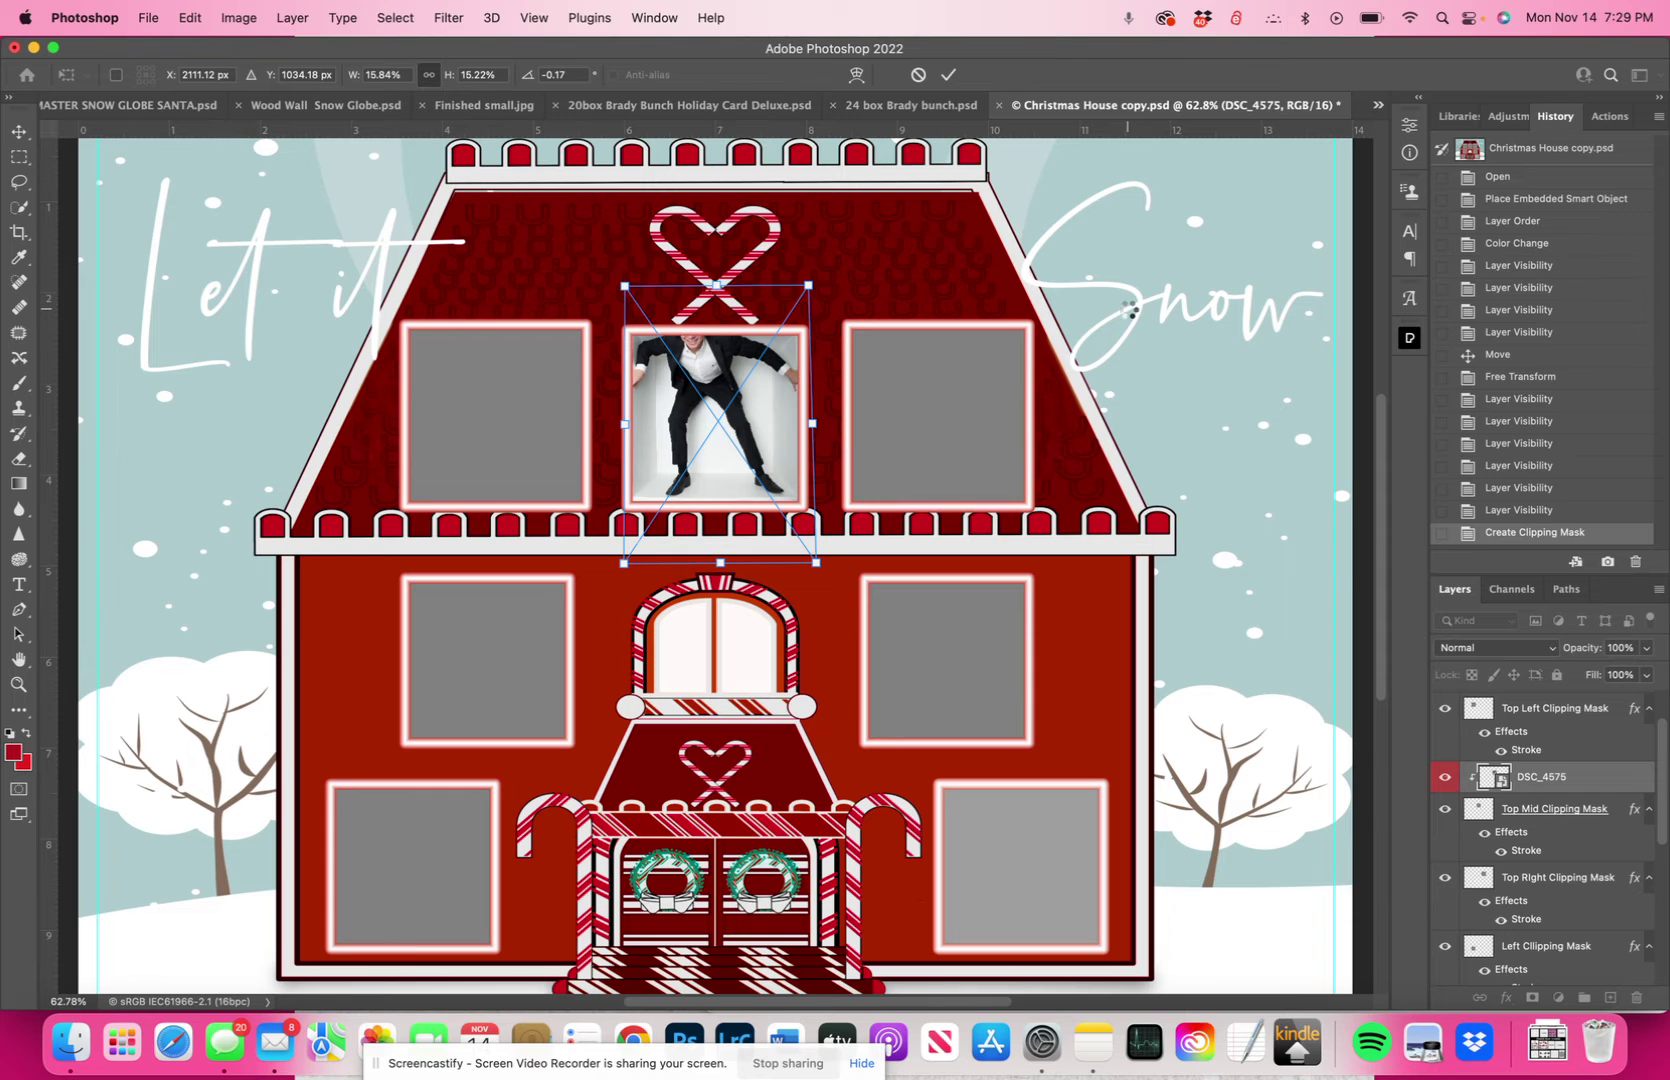
{"action": "key", "text": "Return"}
Step: Fine-tune the photo's upper-right and lower-right corners so the white box's edges line up with the window frame
{"action": "scroll", "coordinate": [828, 414], "scroll_direction": "up", "scroll_amount": 5}
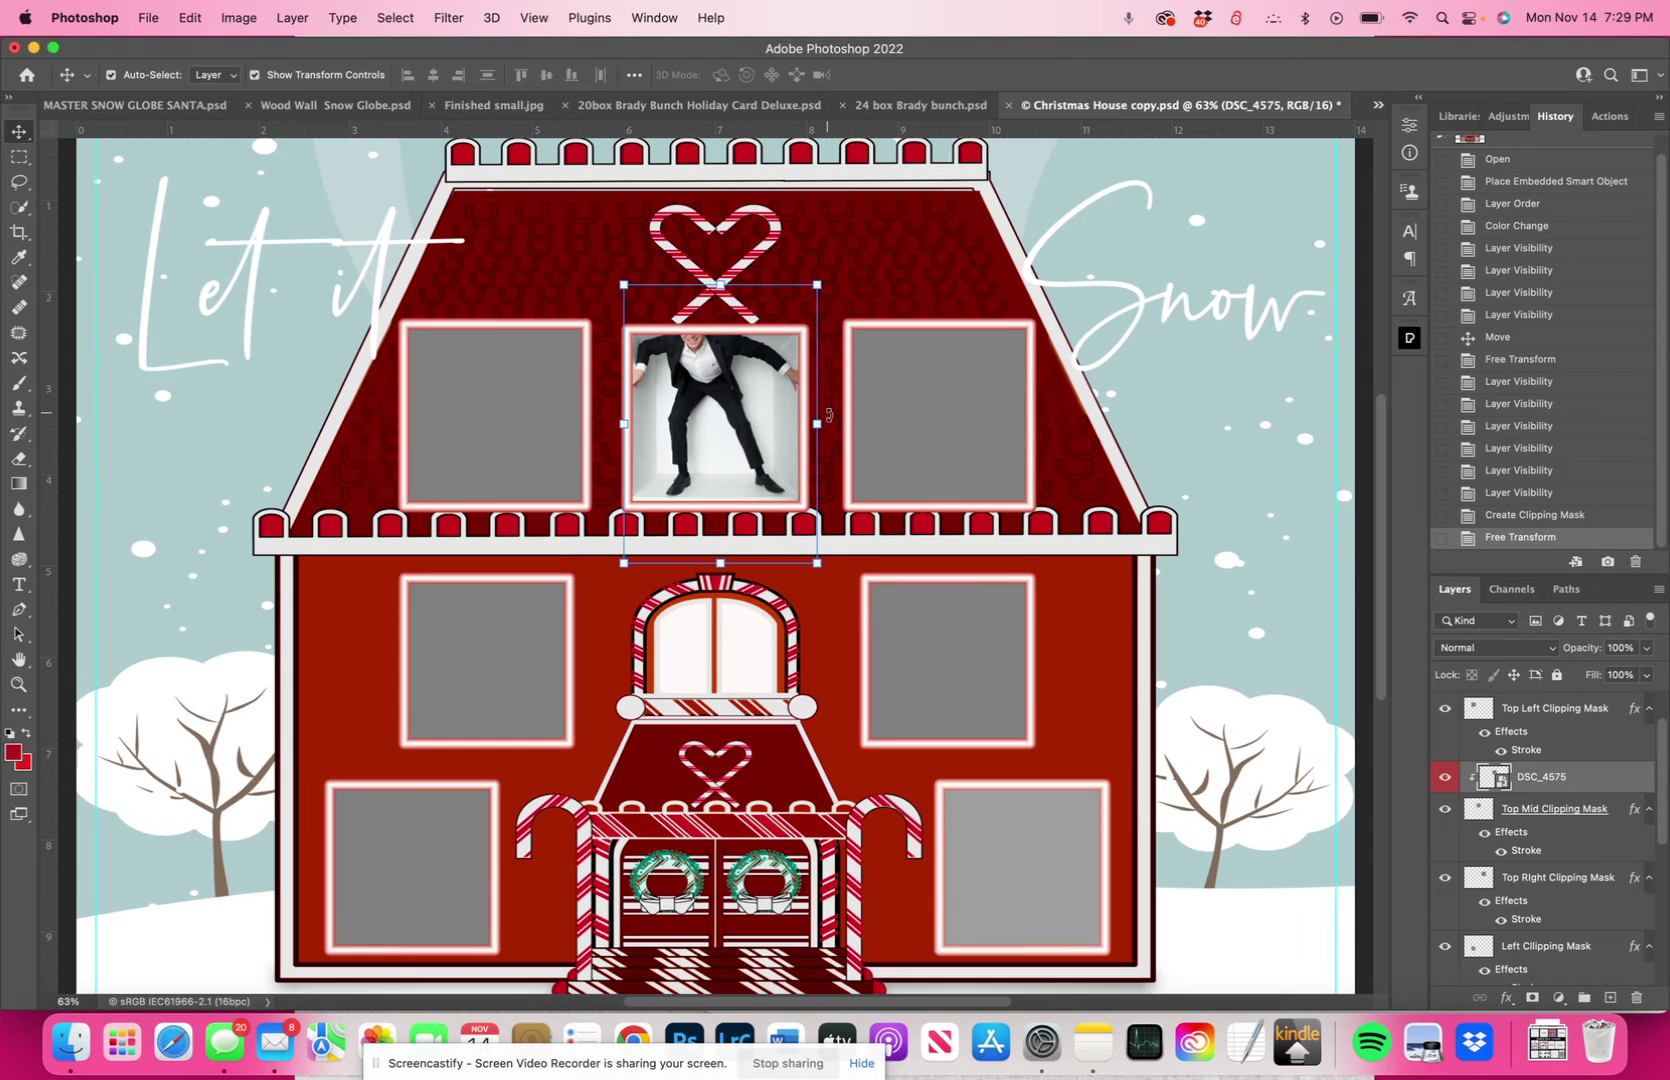
{"action": "scroll", "coordinate": [828, 414], "scroll_direction": "up", "scroll_amount": 3}
{"action": "scroll", "coordinate": [827, 414], "scroll_direction": "up", "scroll_amount": 2}
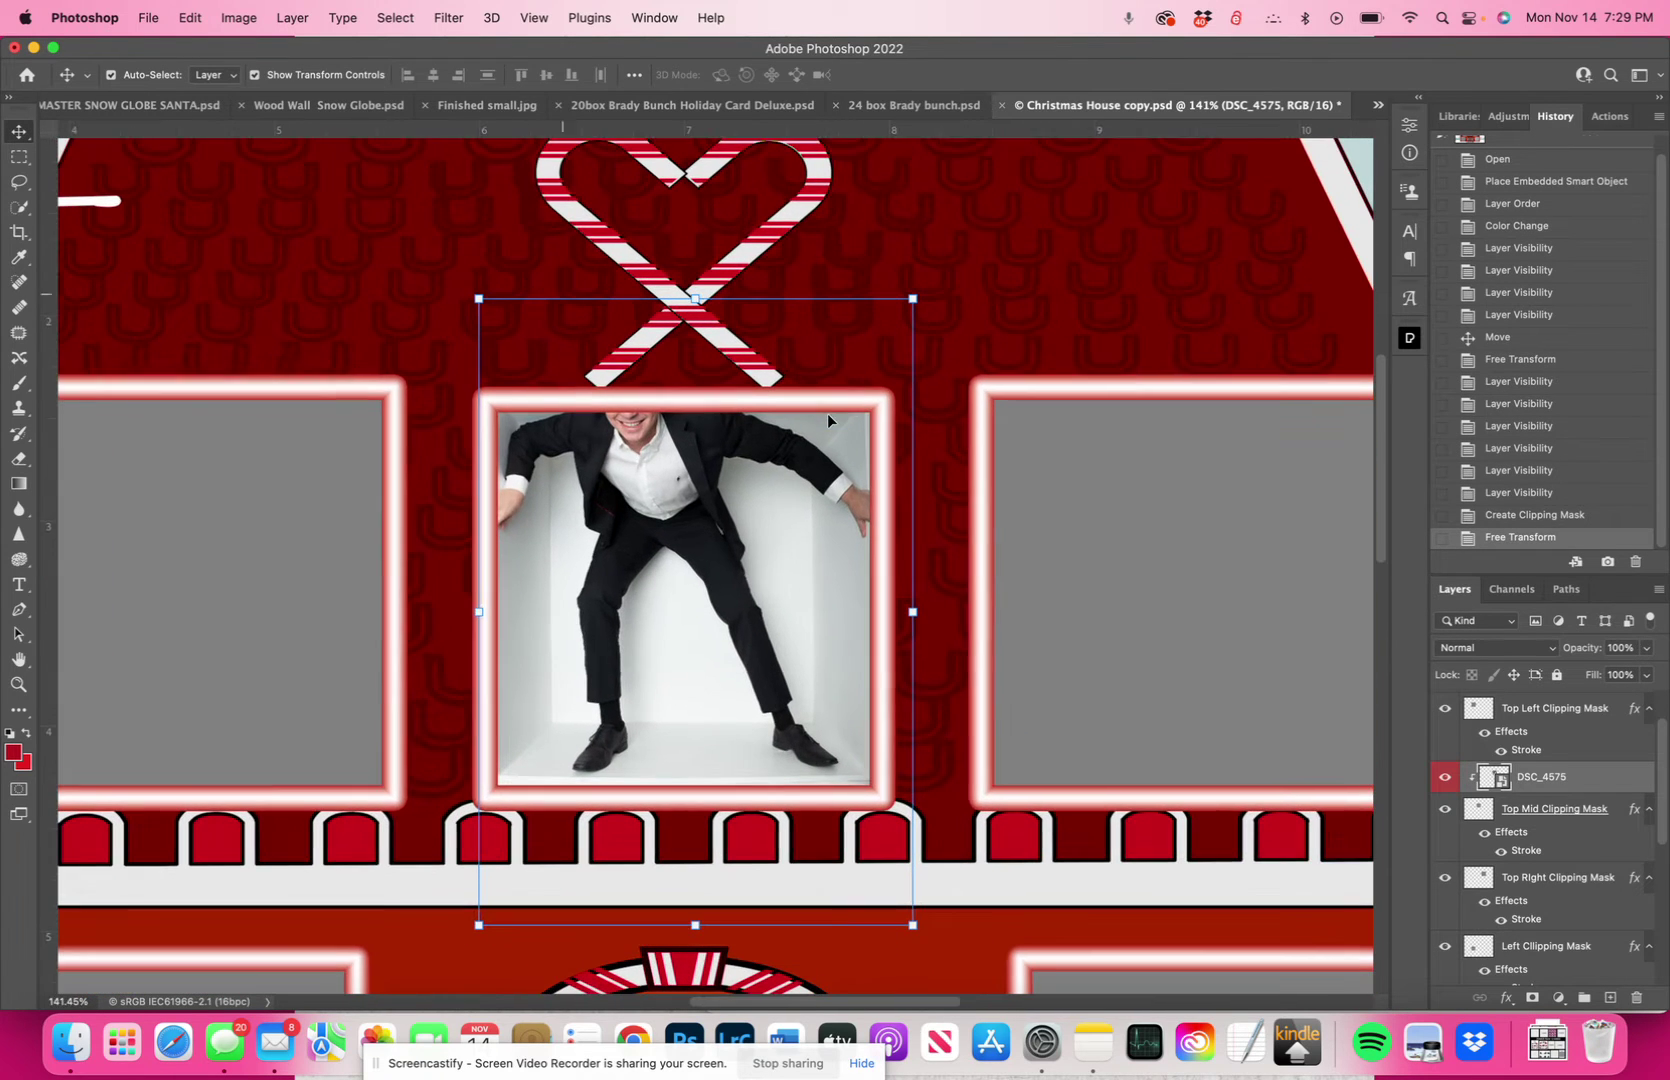
{"action": "scroll", "coordinate": [827, 414], "scroll_direction": "down", "scroll_amount": 1}
{"action": "left_click_drag", "start_coordinate": [918, 283], "coordinate": [901, 284]}
{"action": "left_click_drag", "start_coordinate": [913, 910], "coordinate": [918, 920]}
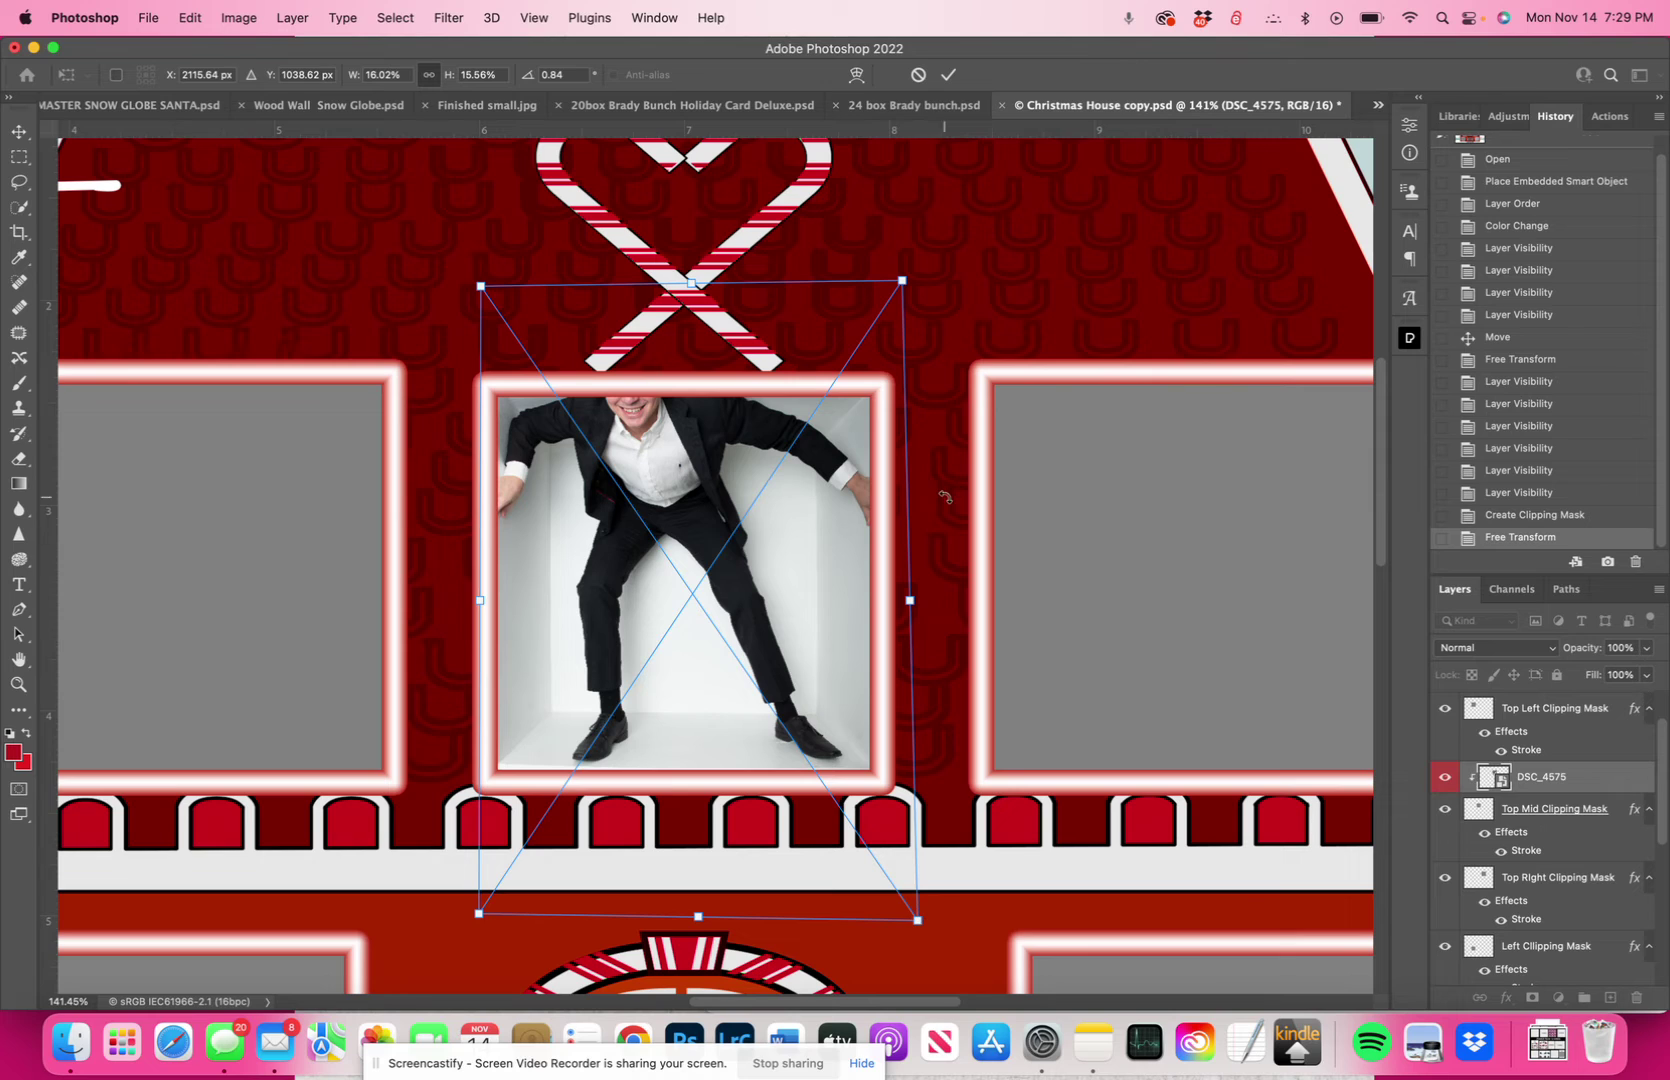
{"action": "left_click", "coordinate": [948, 75]}
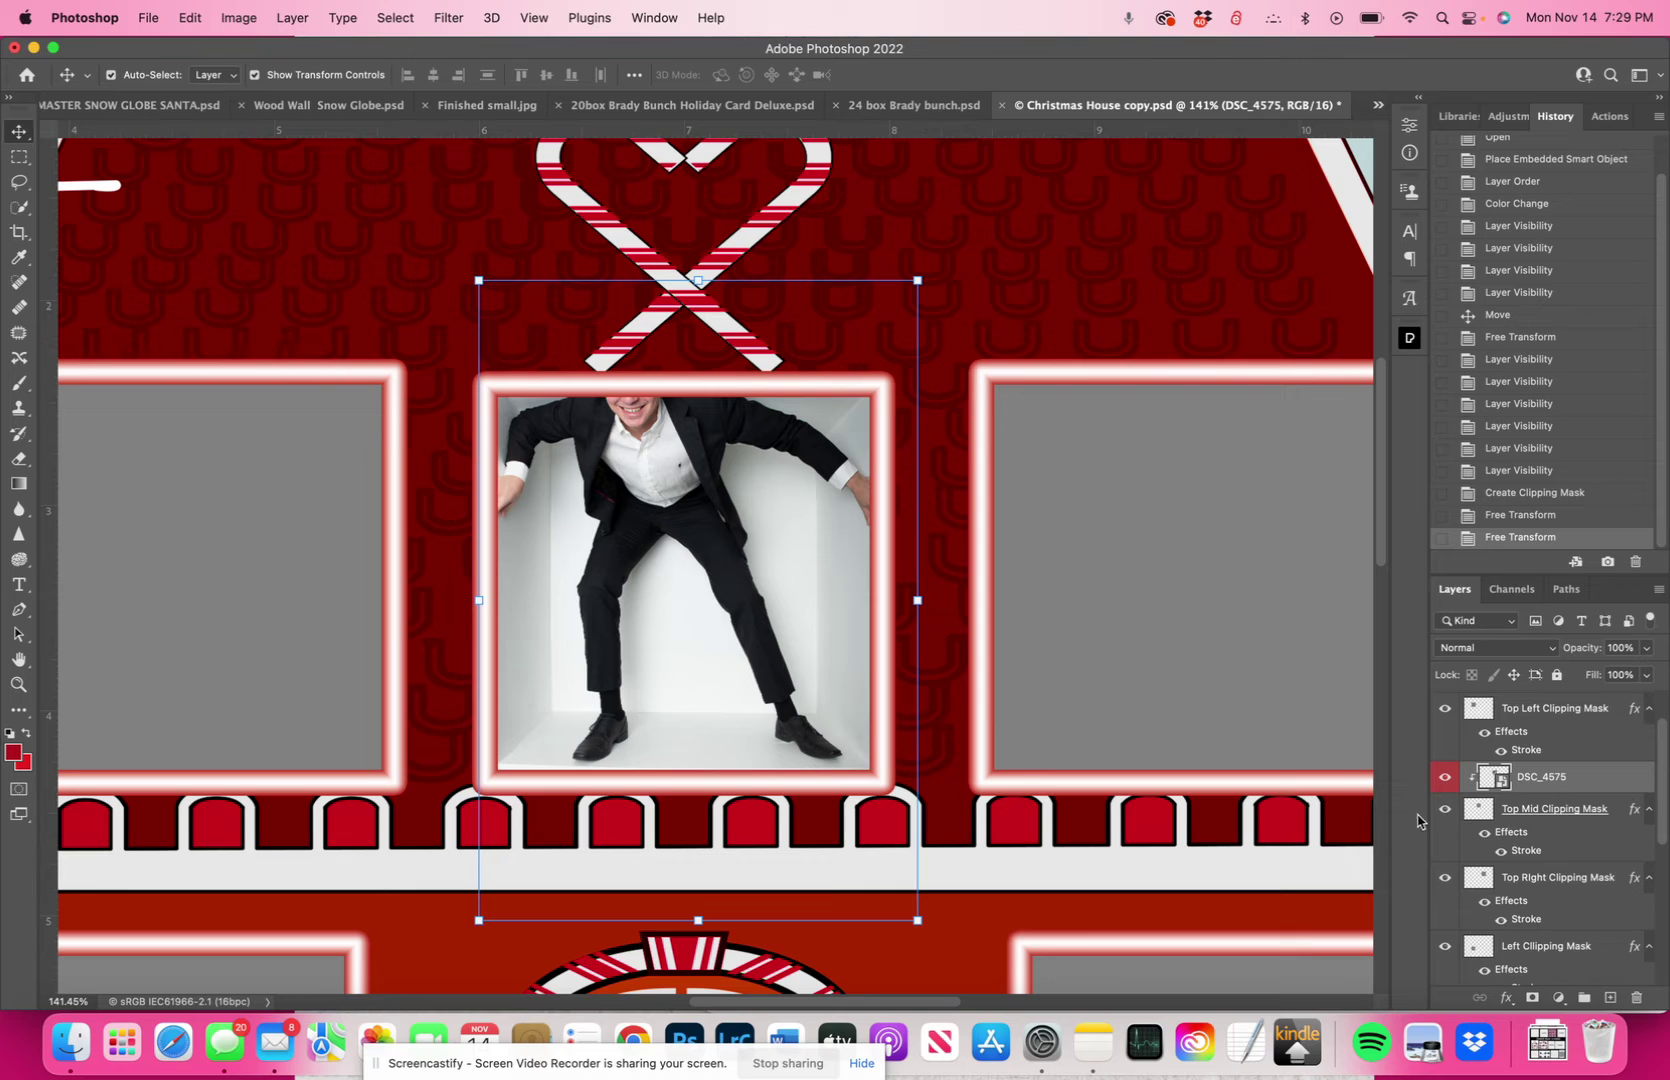
Step: Rename the DSC_4575 layer with the first name of the person in the photo
{"action": "double_click", "coordinate": [1553, 778]}
{"action": "type", "text": "Jared"}
{"action": "key", "text": "Return"}
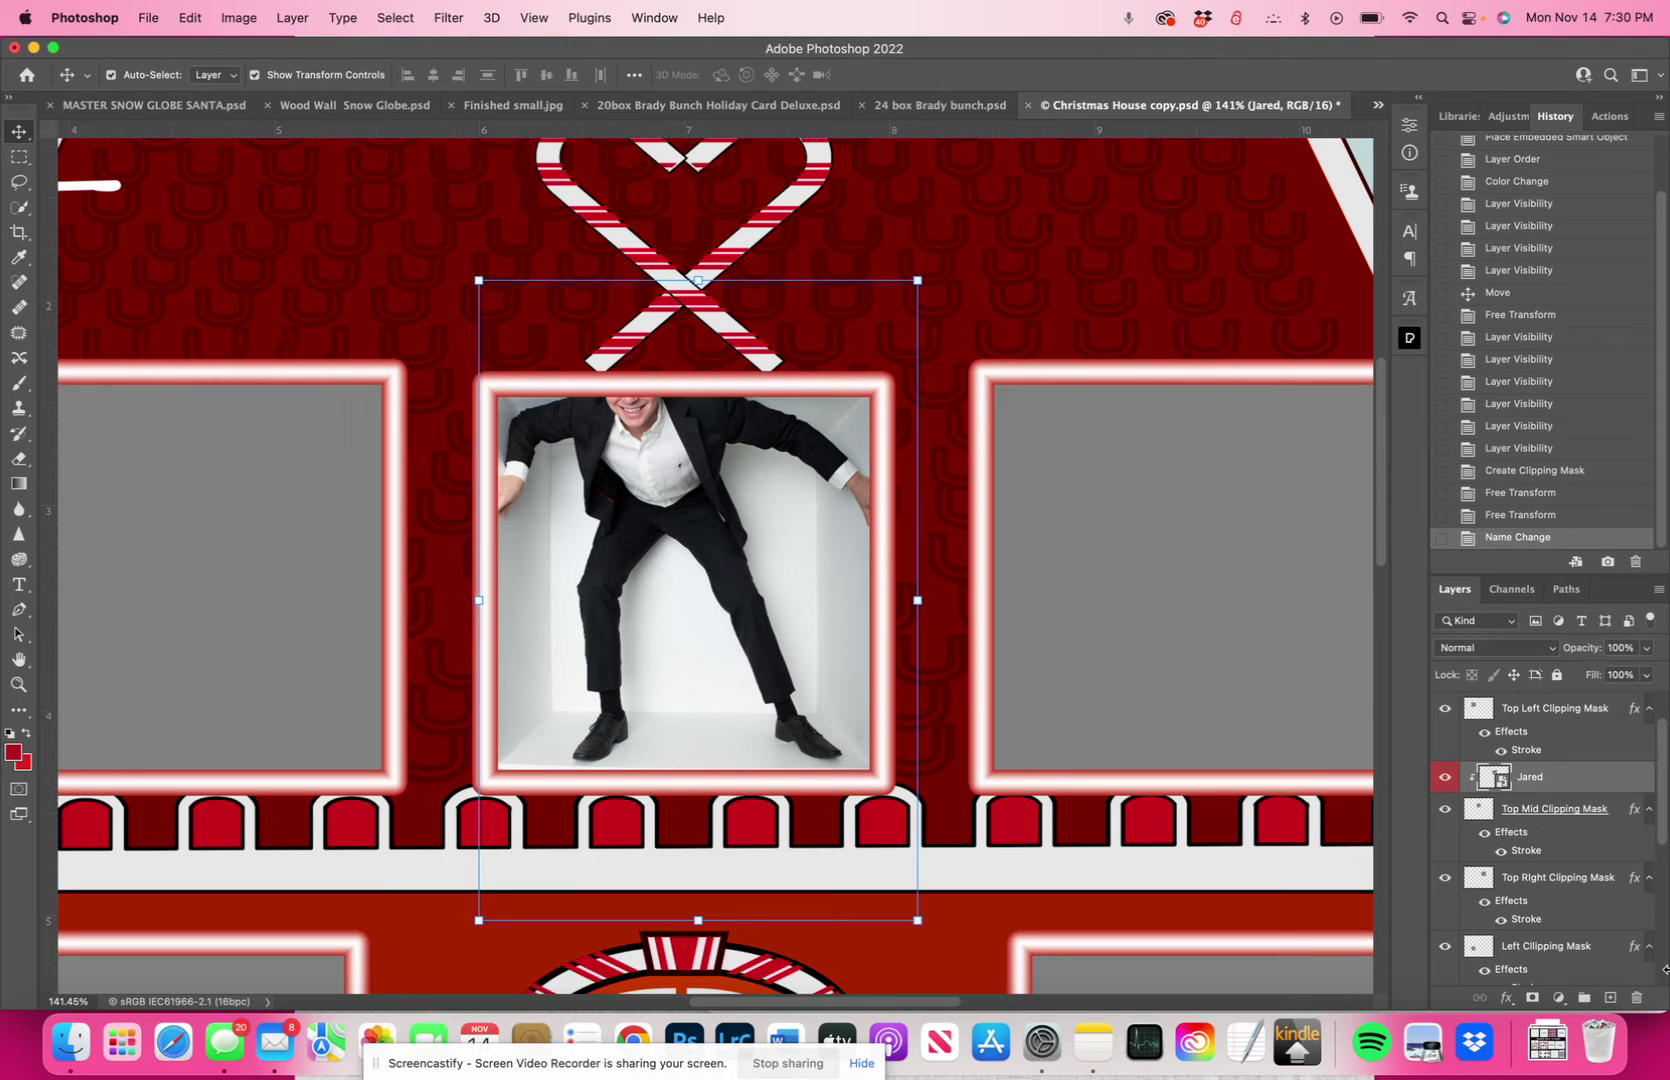
Step: Release the photo layer's clipping mask, and clip it again to the Top Mid Clipping Mask layer
{"action": "right_click", "coordinate": [1551, 780]}
{"action": "scroll", "coordinate": [1421, 897], "scroll_direction": "down", "scroll_amount": 5}
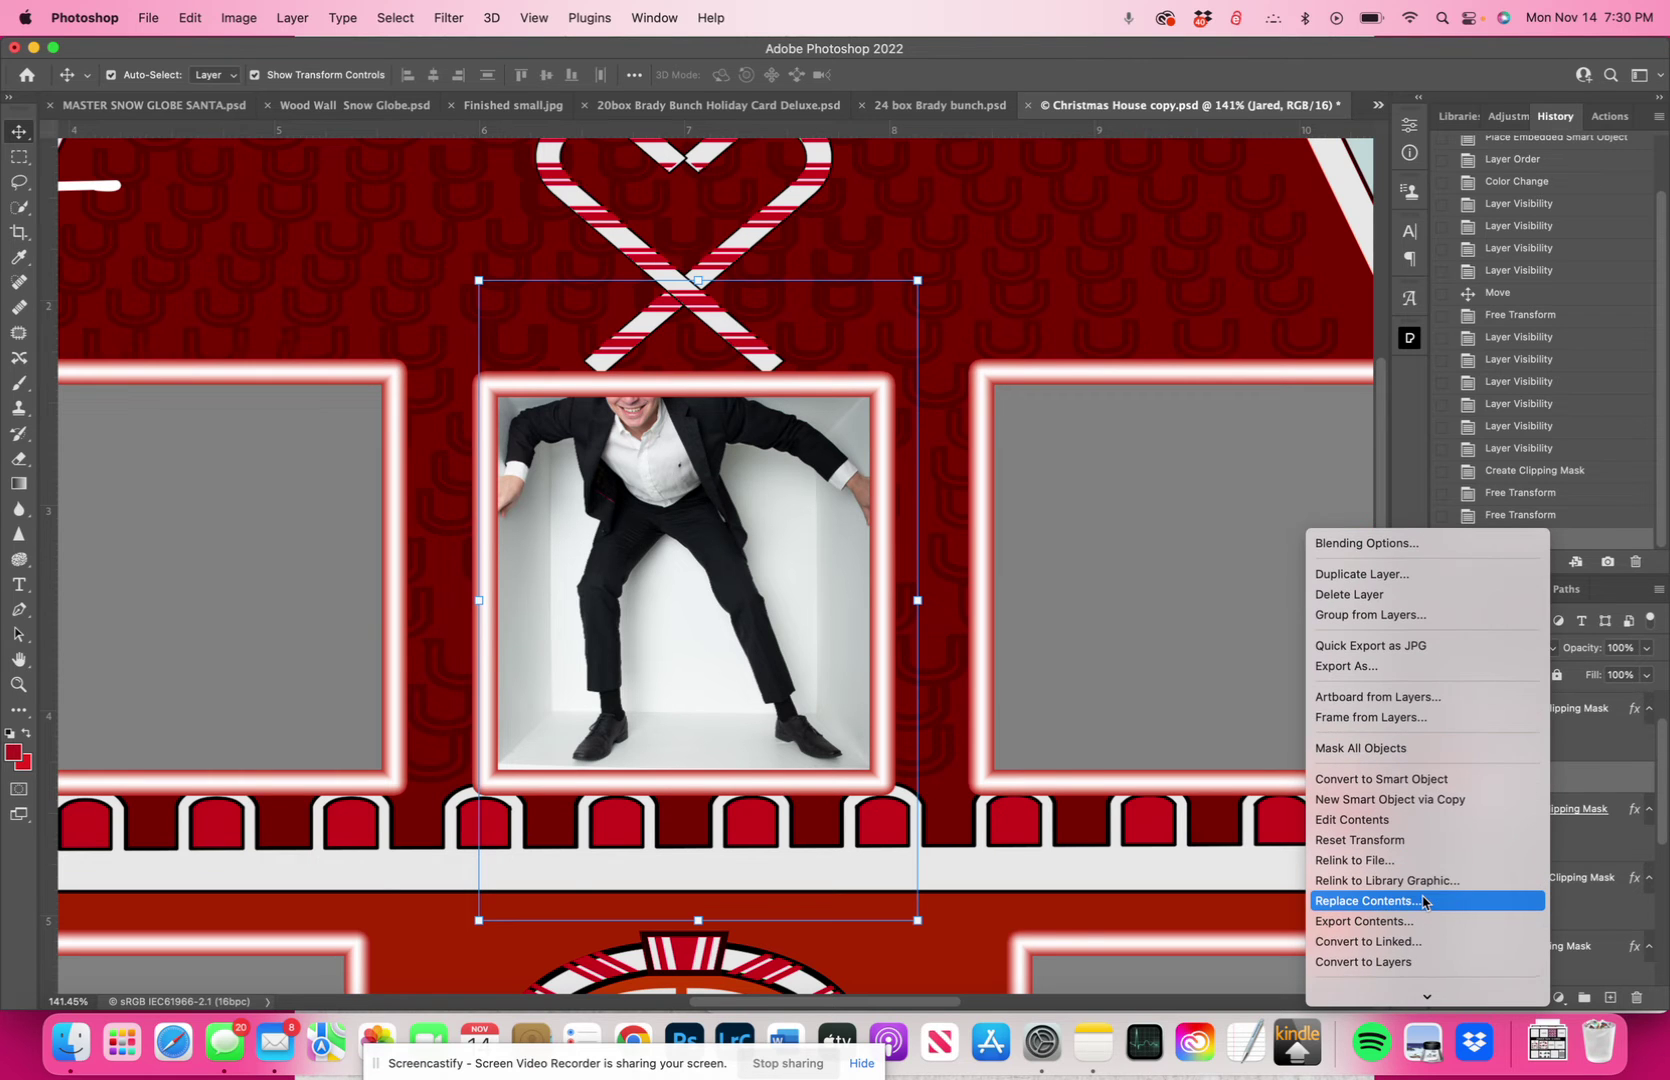
{"action": "scroll", "coordinate": [1423, 898], "scroll_direction": "down", "scroll_amount": 6}
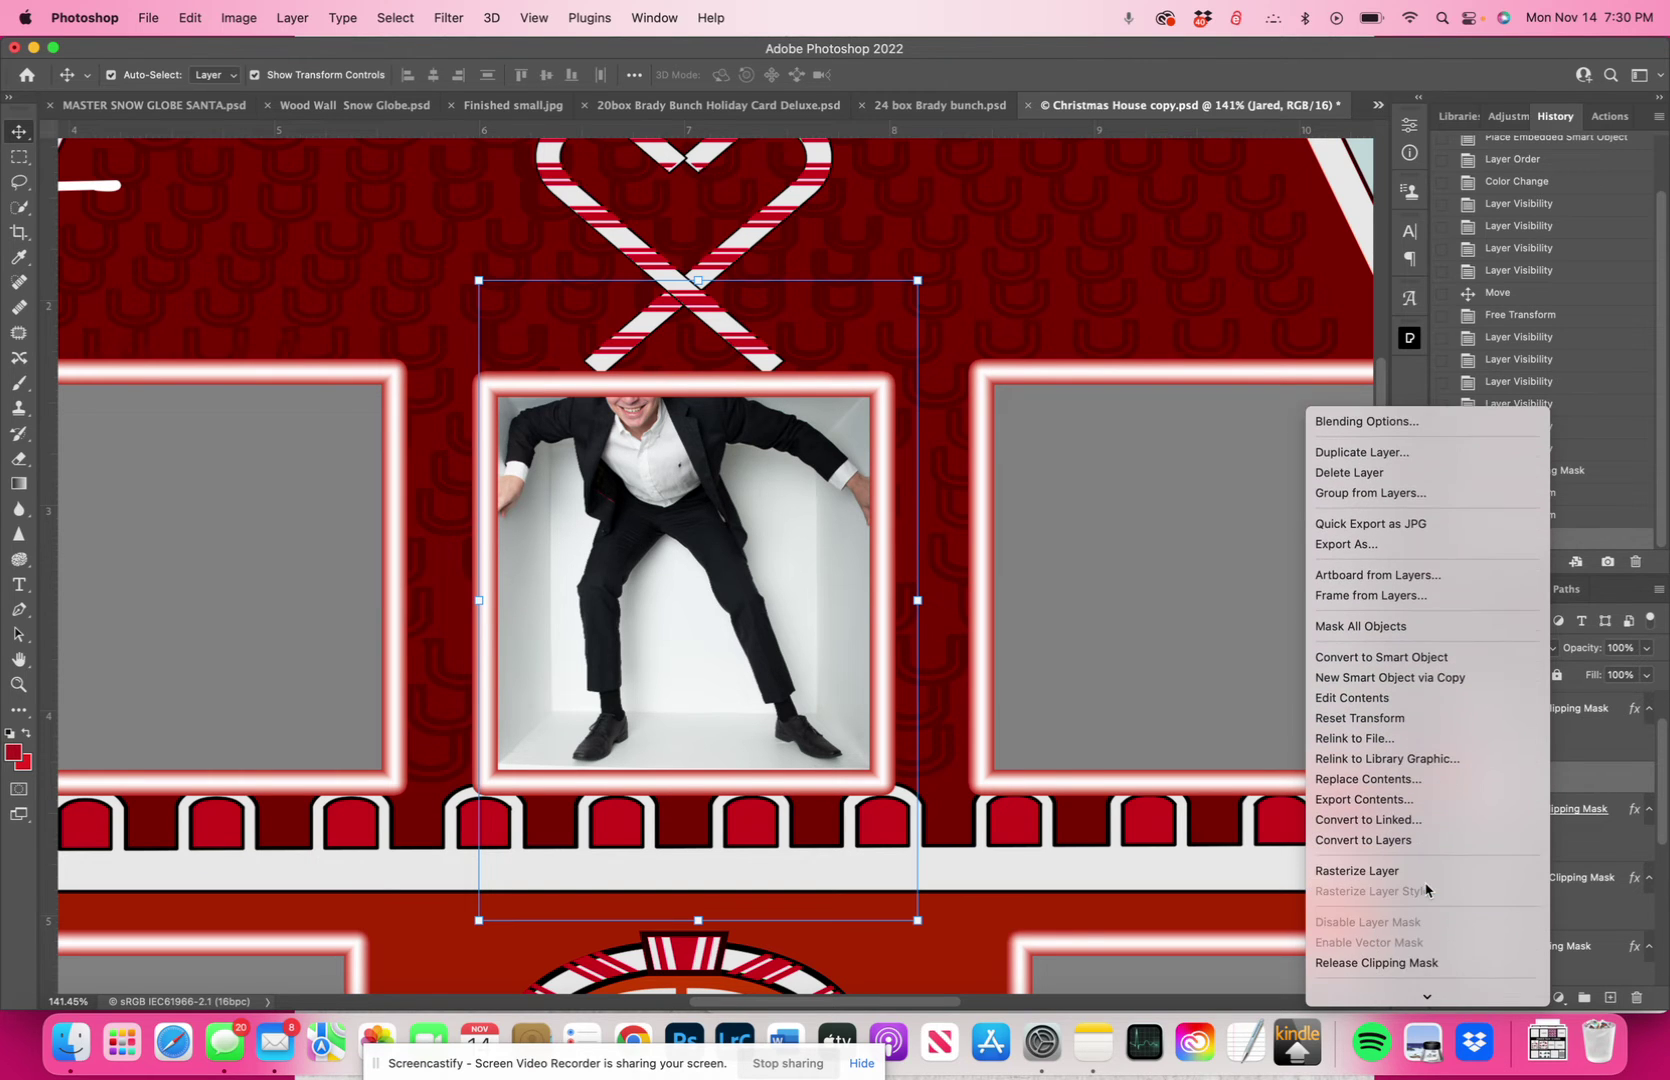
{"action": "scroll", "coordinate": [1424, 893], "scroll_direction": "down", "scroll_amount": 3}
{"action": "left_click", "coordinate": [1423, 899]}
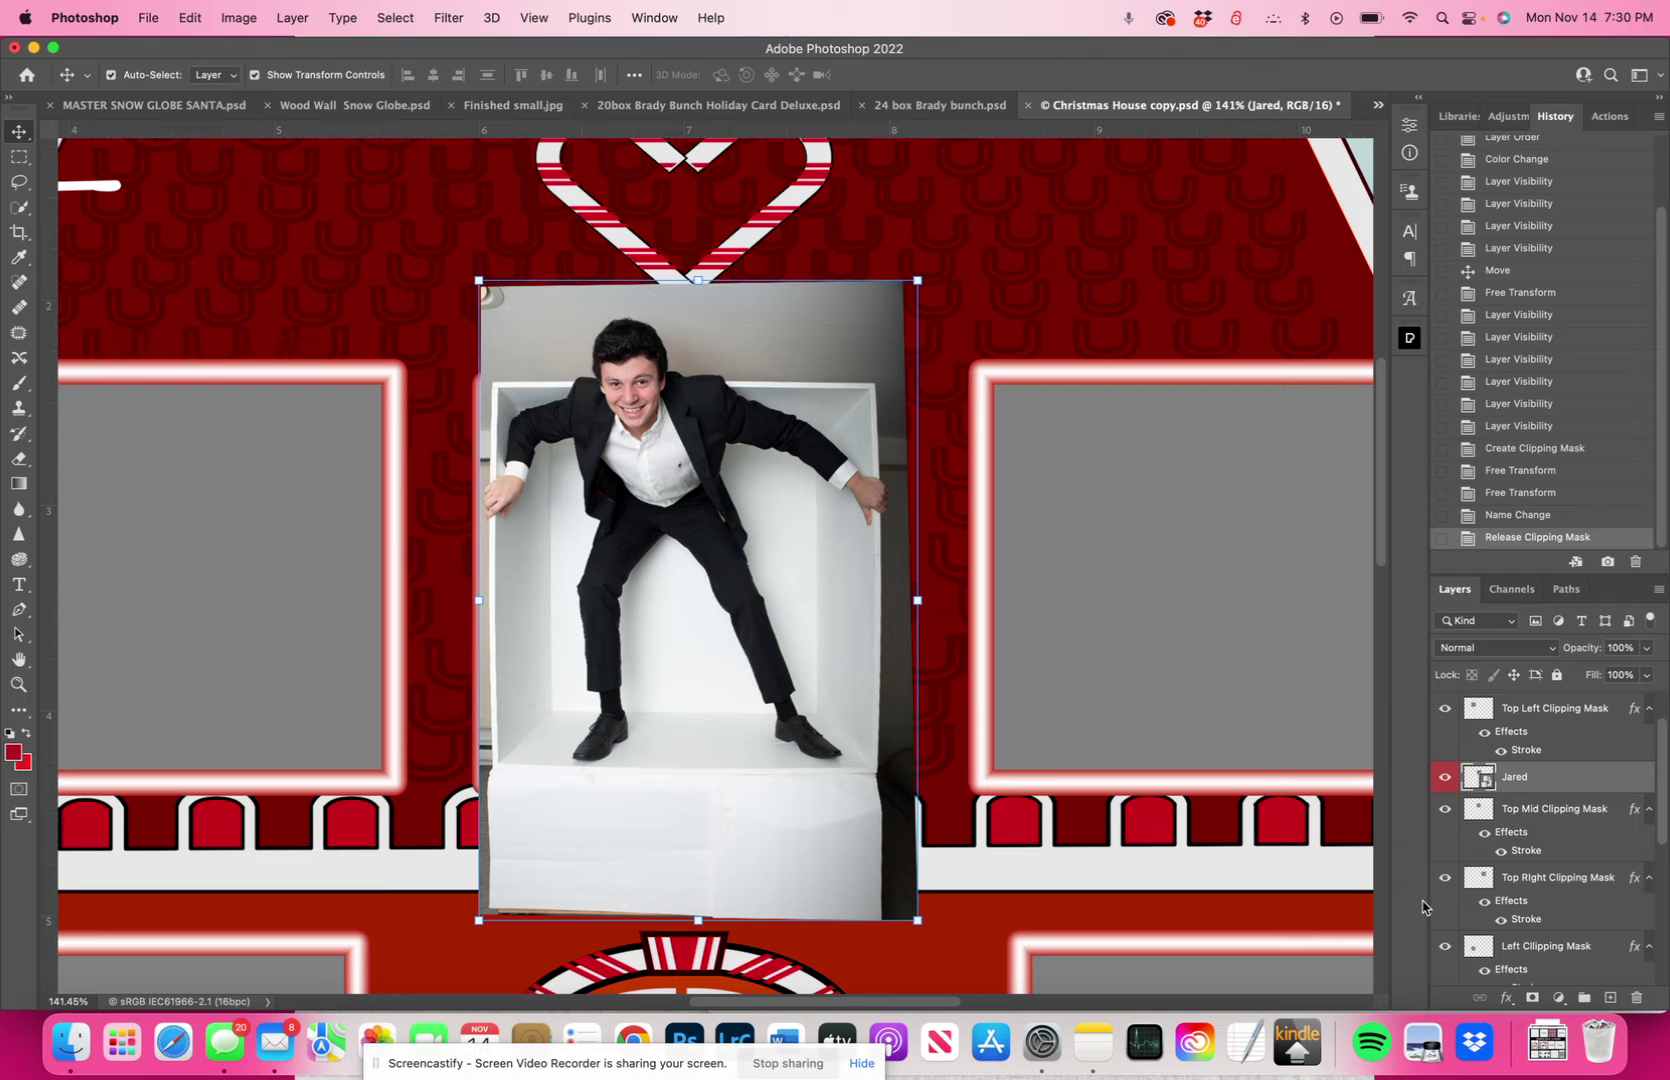
{"action": "right_click", "coordinate": [1556, 788]}
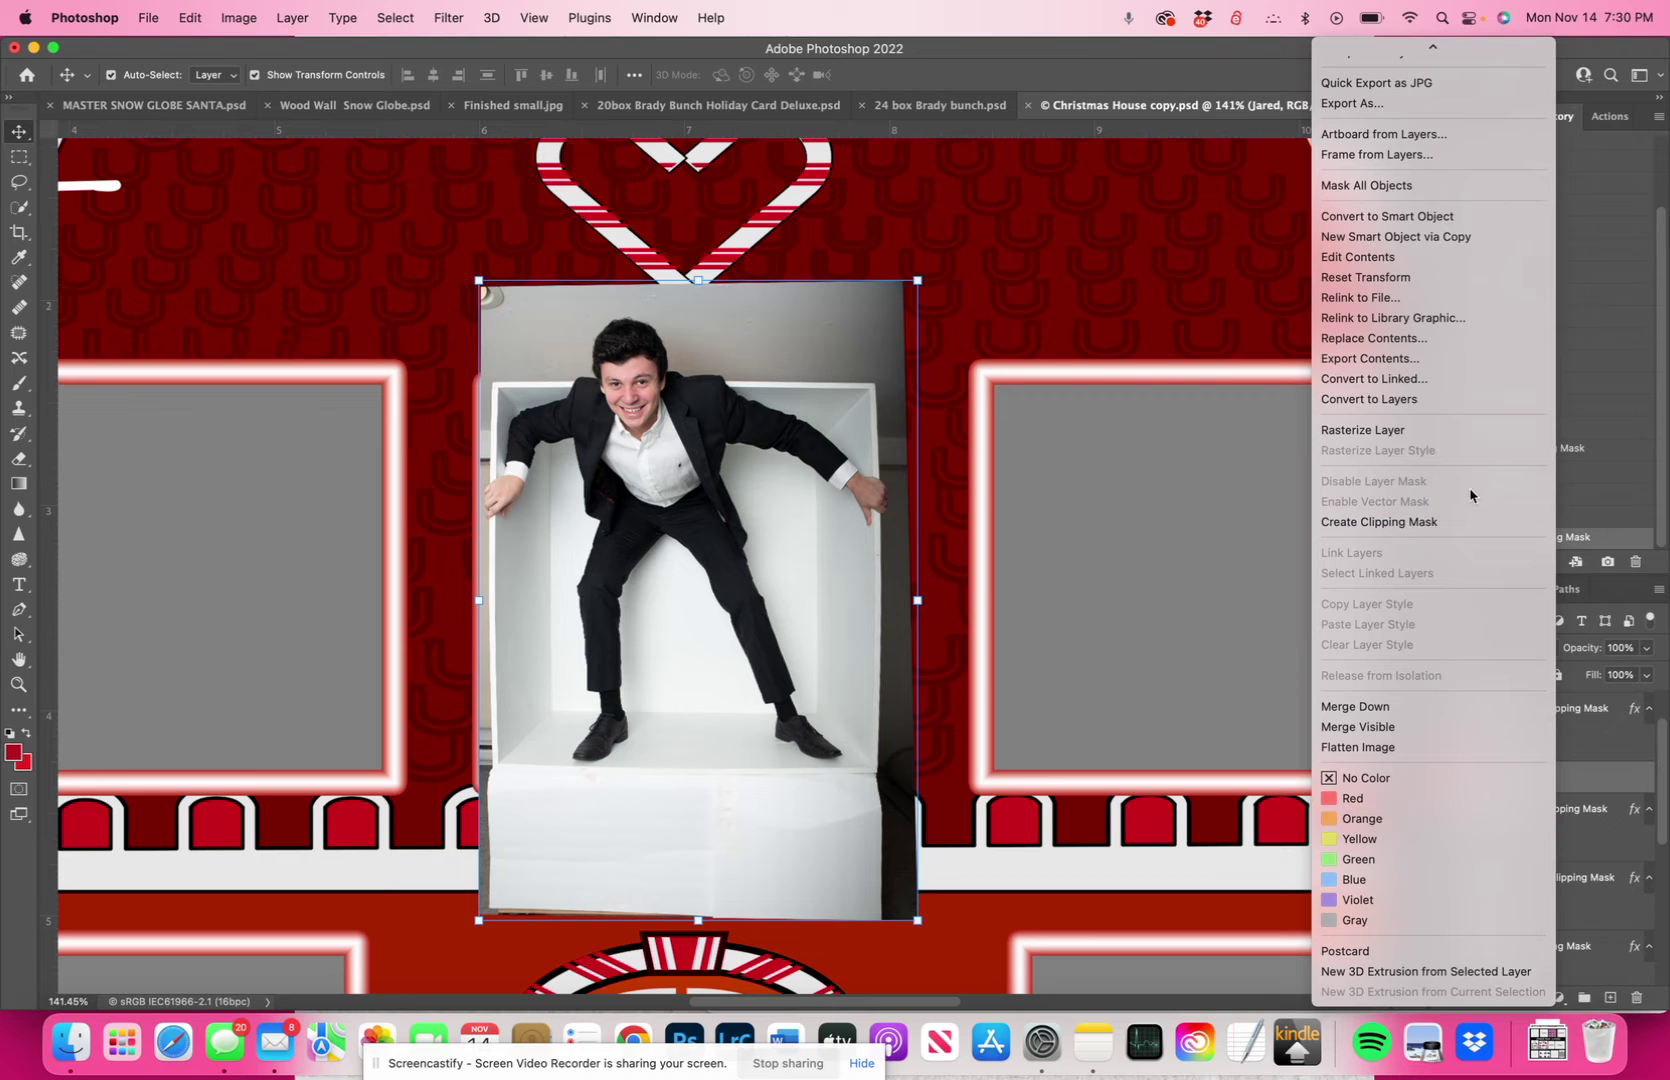
{"action": "left_click", "coordinate": [1465, 521]}
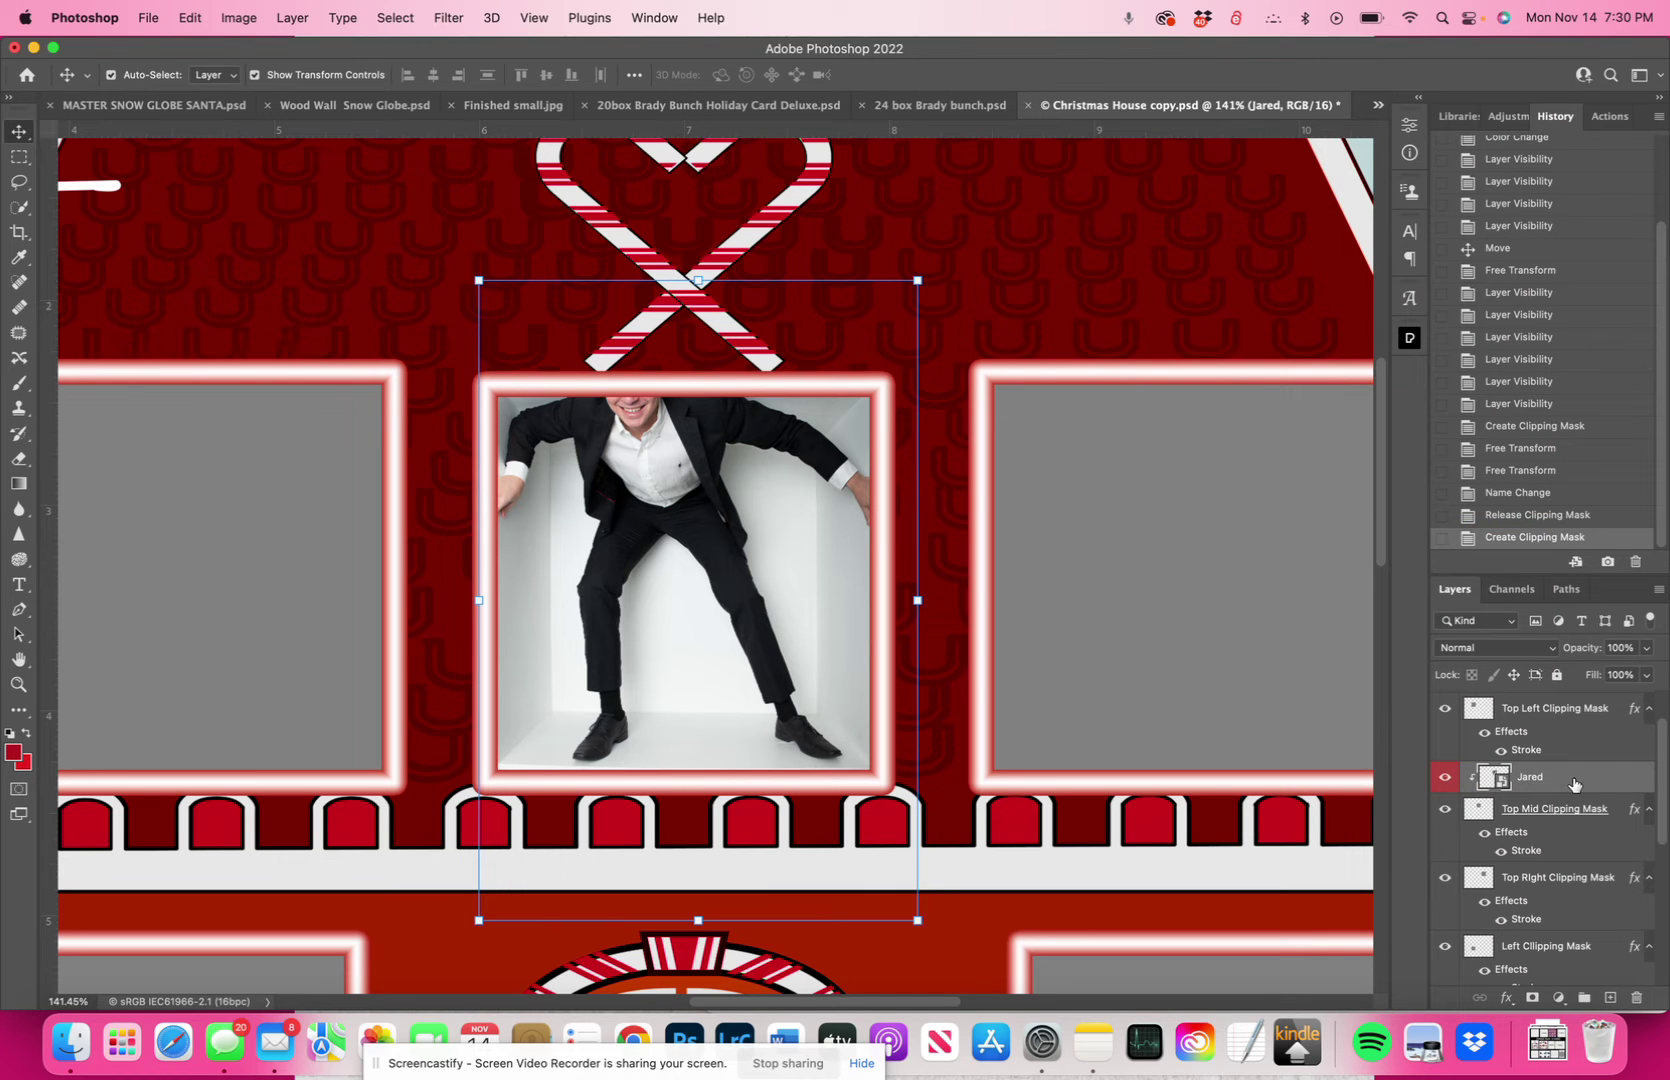
Step: Duplicate the clipped photo layer and release the upper copy from its clipping mask
{"action": "left_click_drag", "start_coordinate": [1590, 781], "coordinate": [1613, 999]}
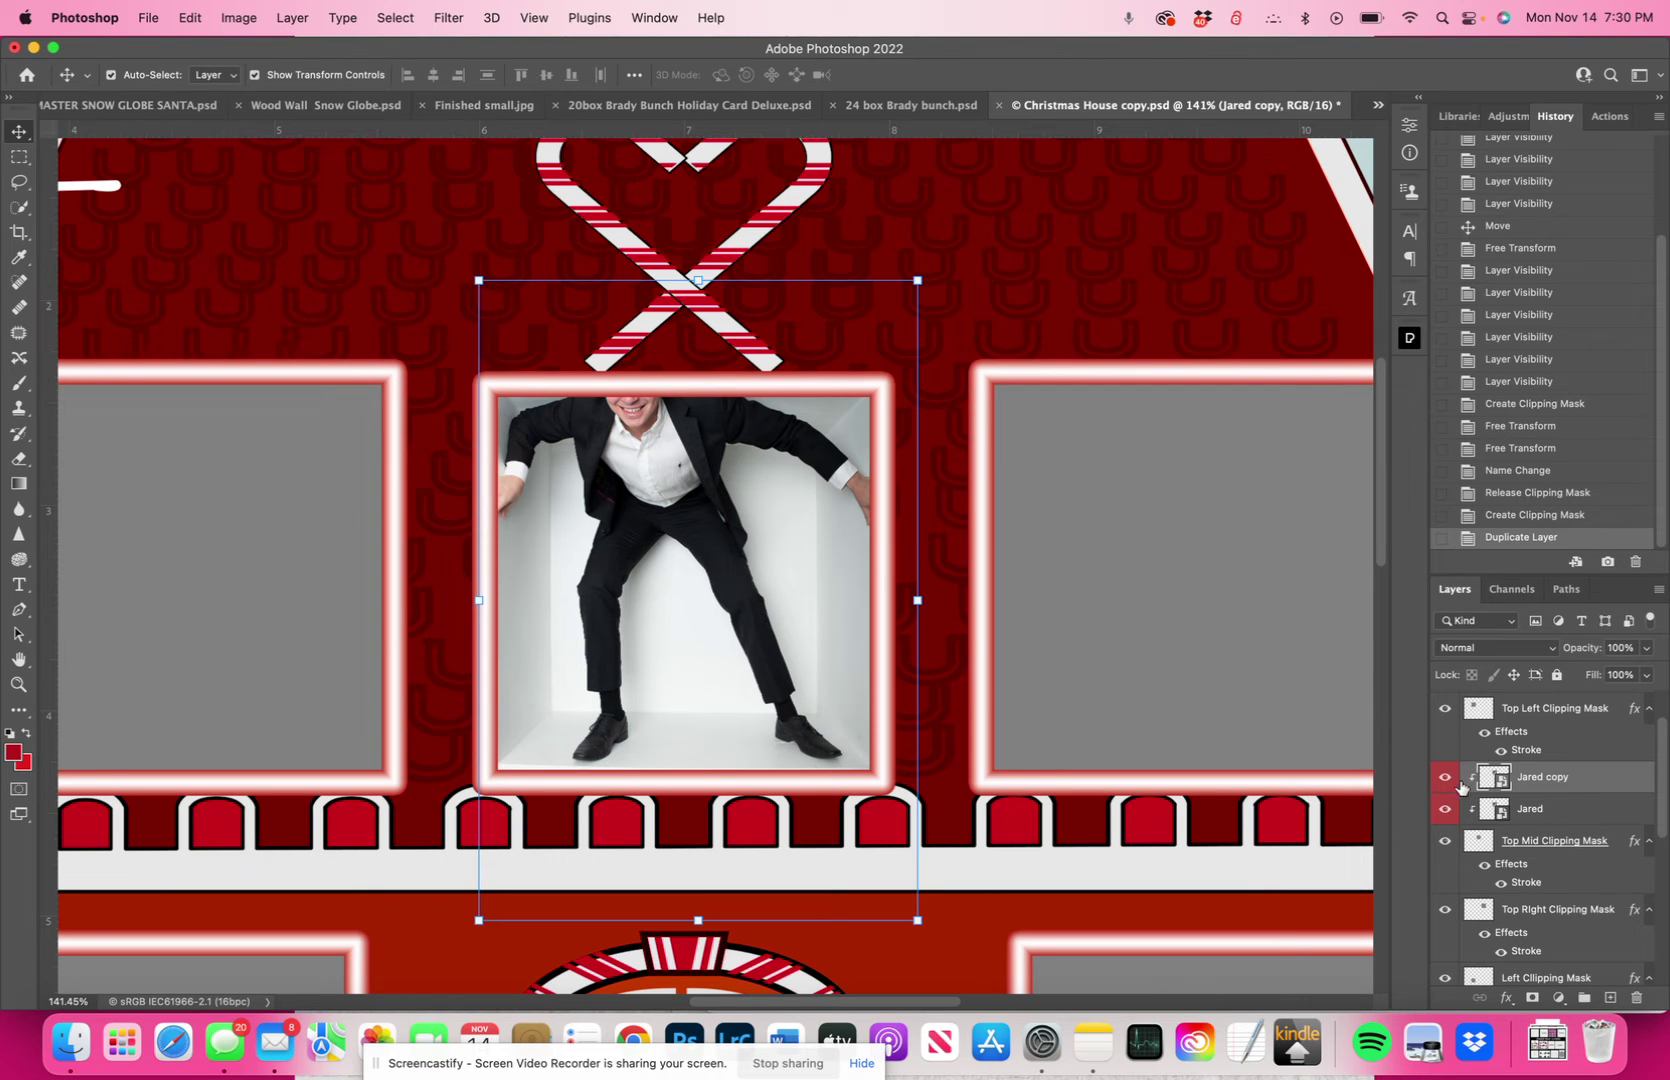
{"action": "right_click", "coordinate": [1581, 777]}
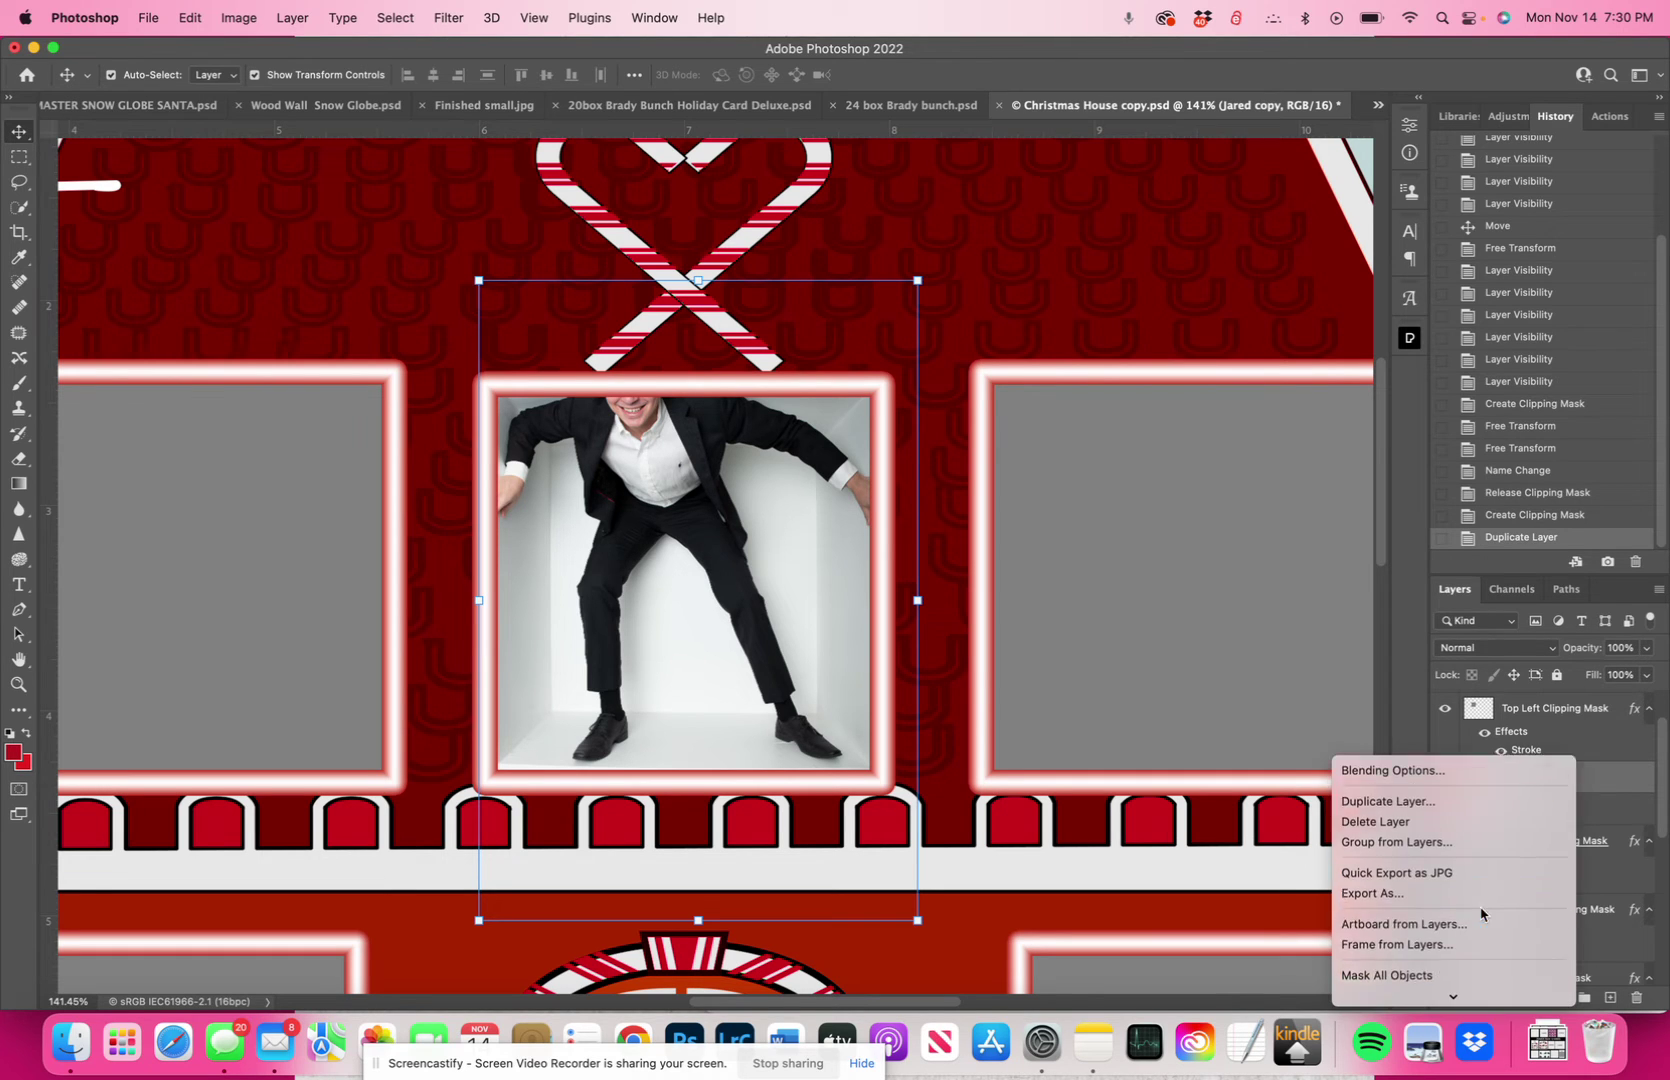
{"action": "scroll", "coordinate": [1481, 912], "scroll_direction": "down", "scroll_amount": 7}
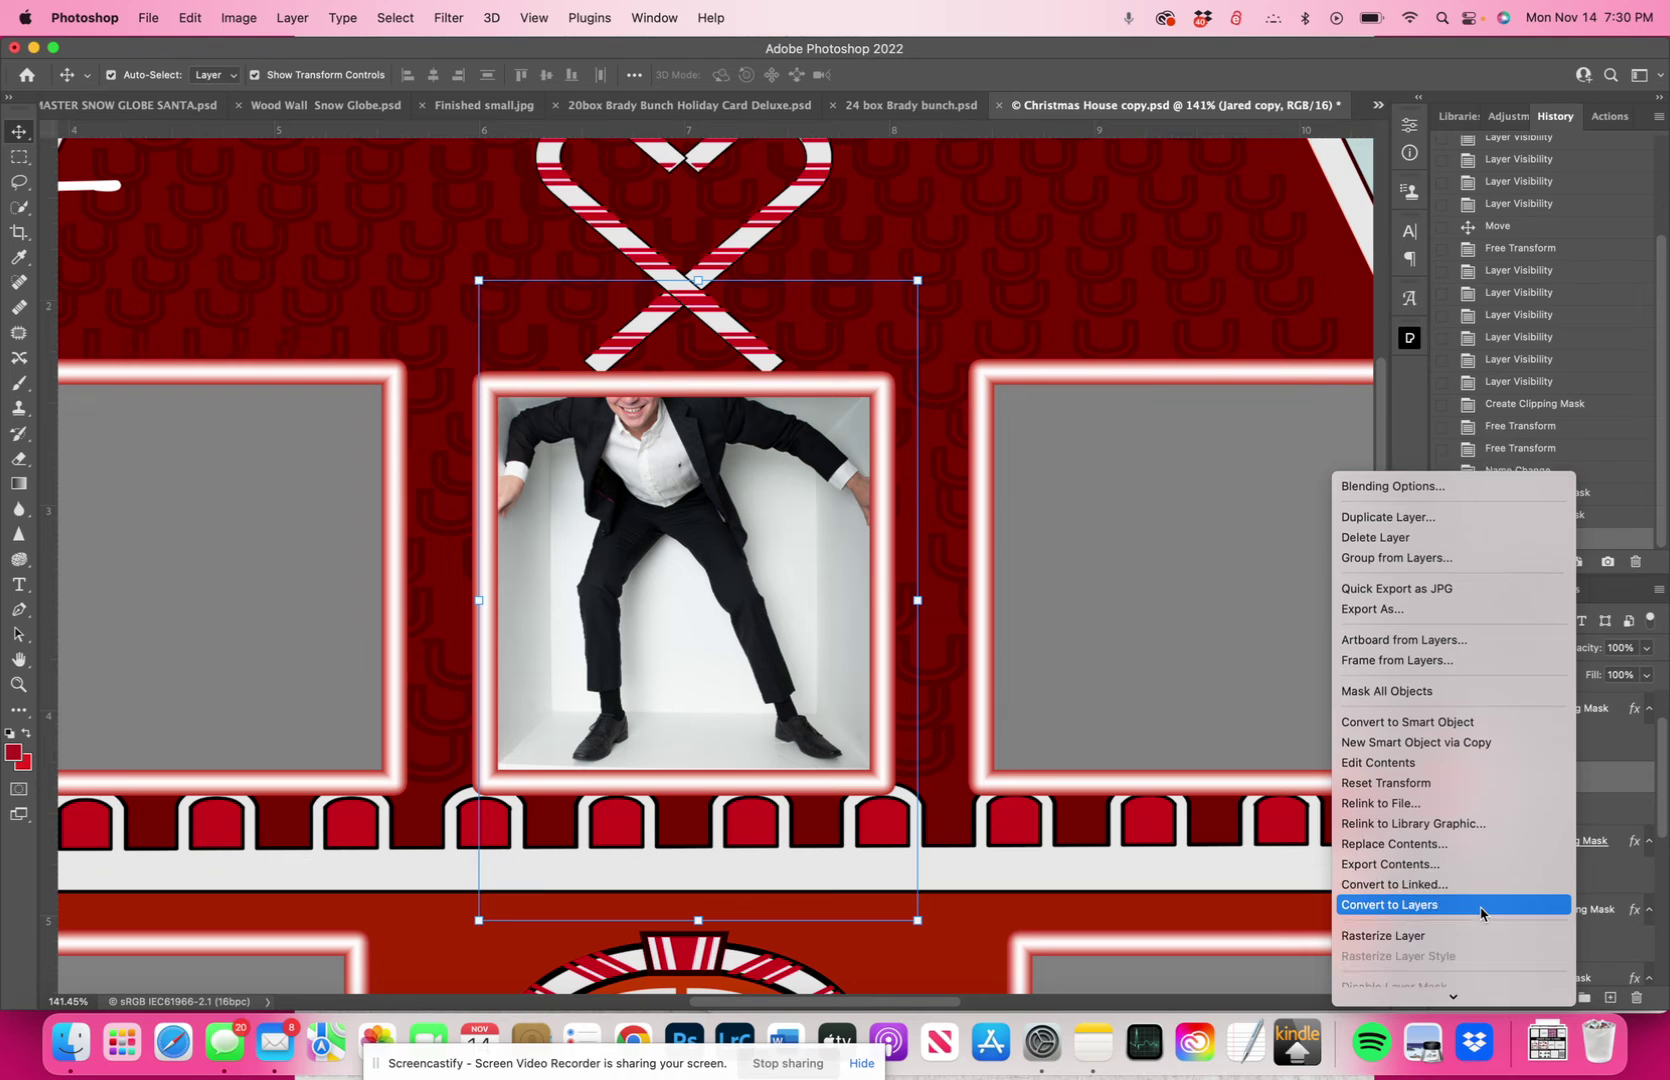
{"action": "scroll", "coordinate": [1481, 912], "scroll_direction": "down", "scroll_amount": 4}
{"action": "left_click", "coordinate": [1477, 906]}
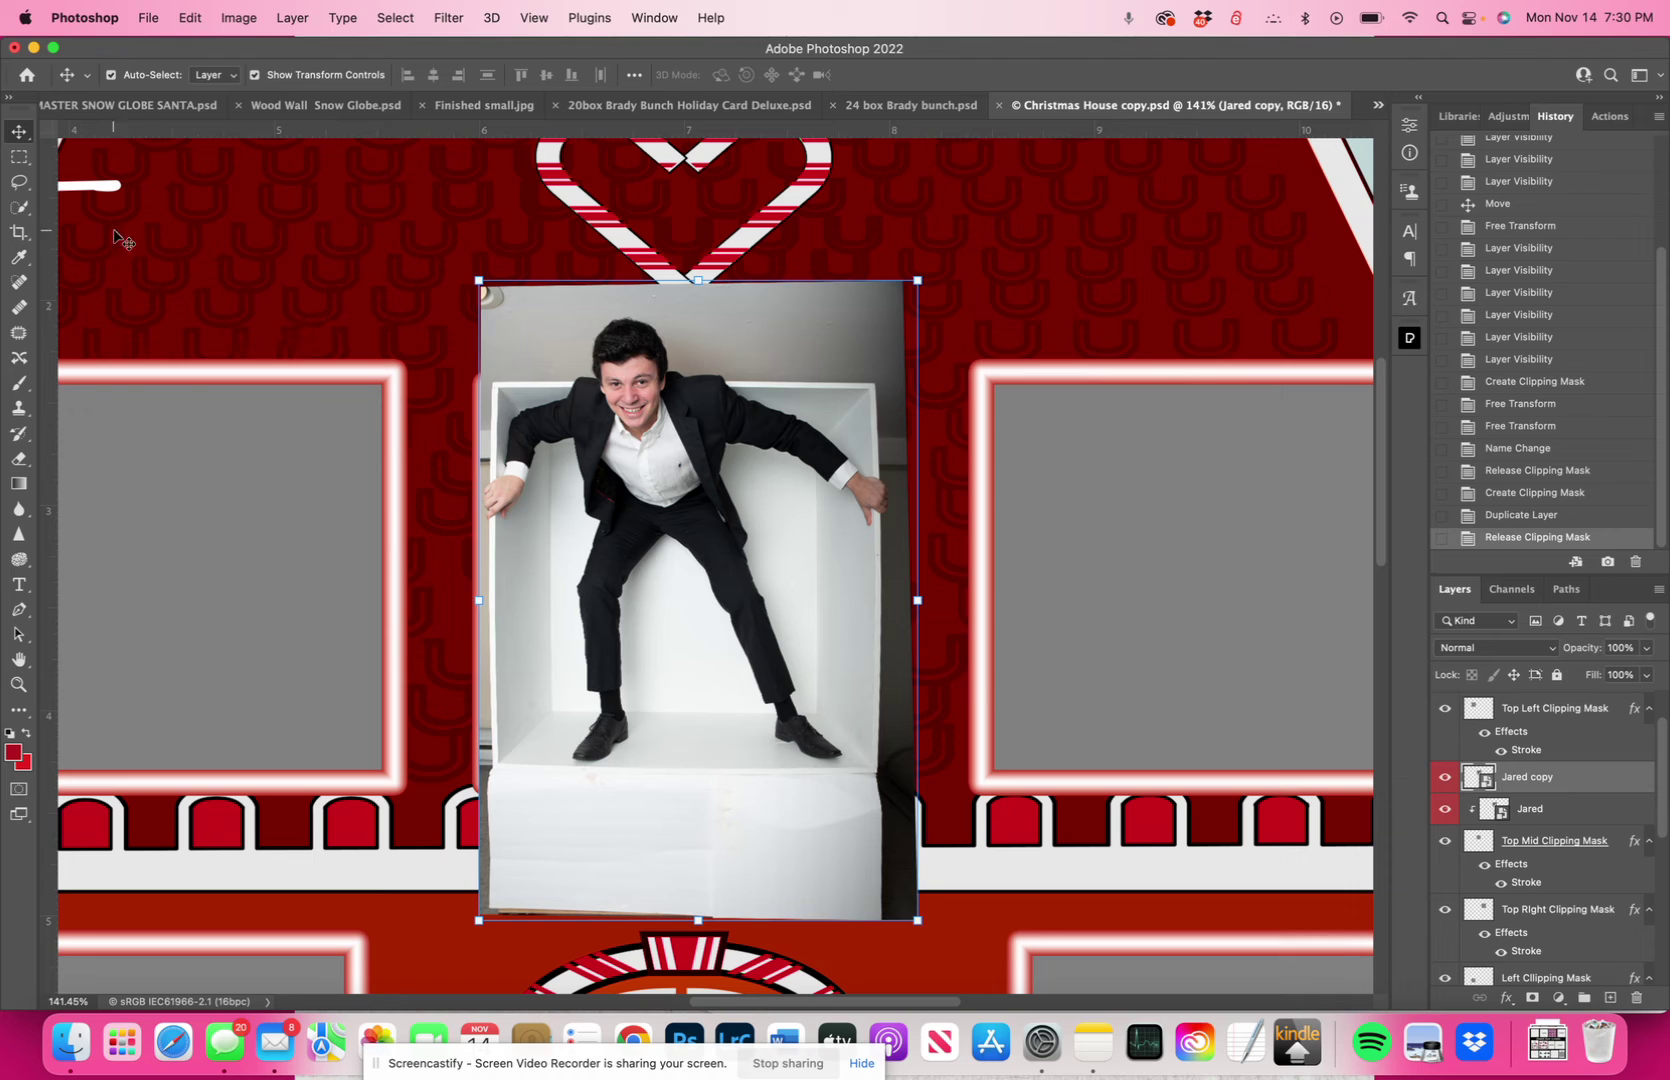
Step: On the duplicate photo layer, select the man's head, jacket and arms with the Quick Selection tool at brush size 10
{"action": "left_click", "coordinate": [20, 208]}
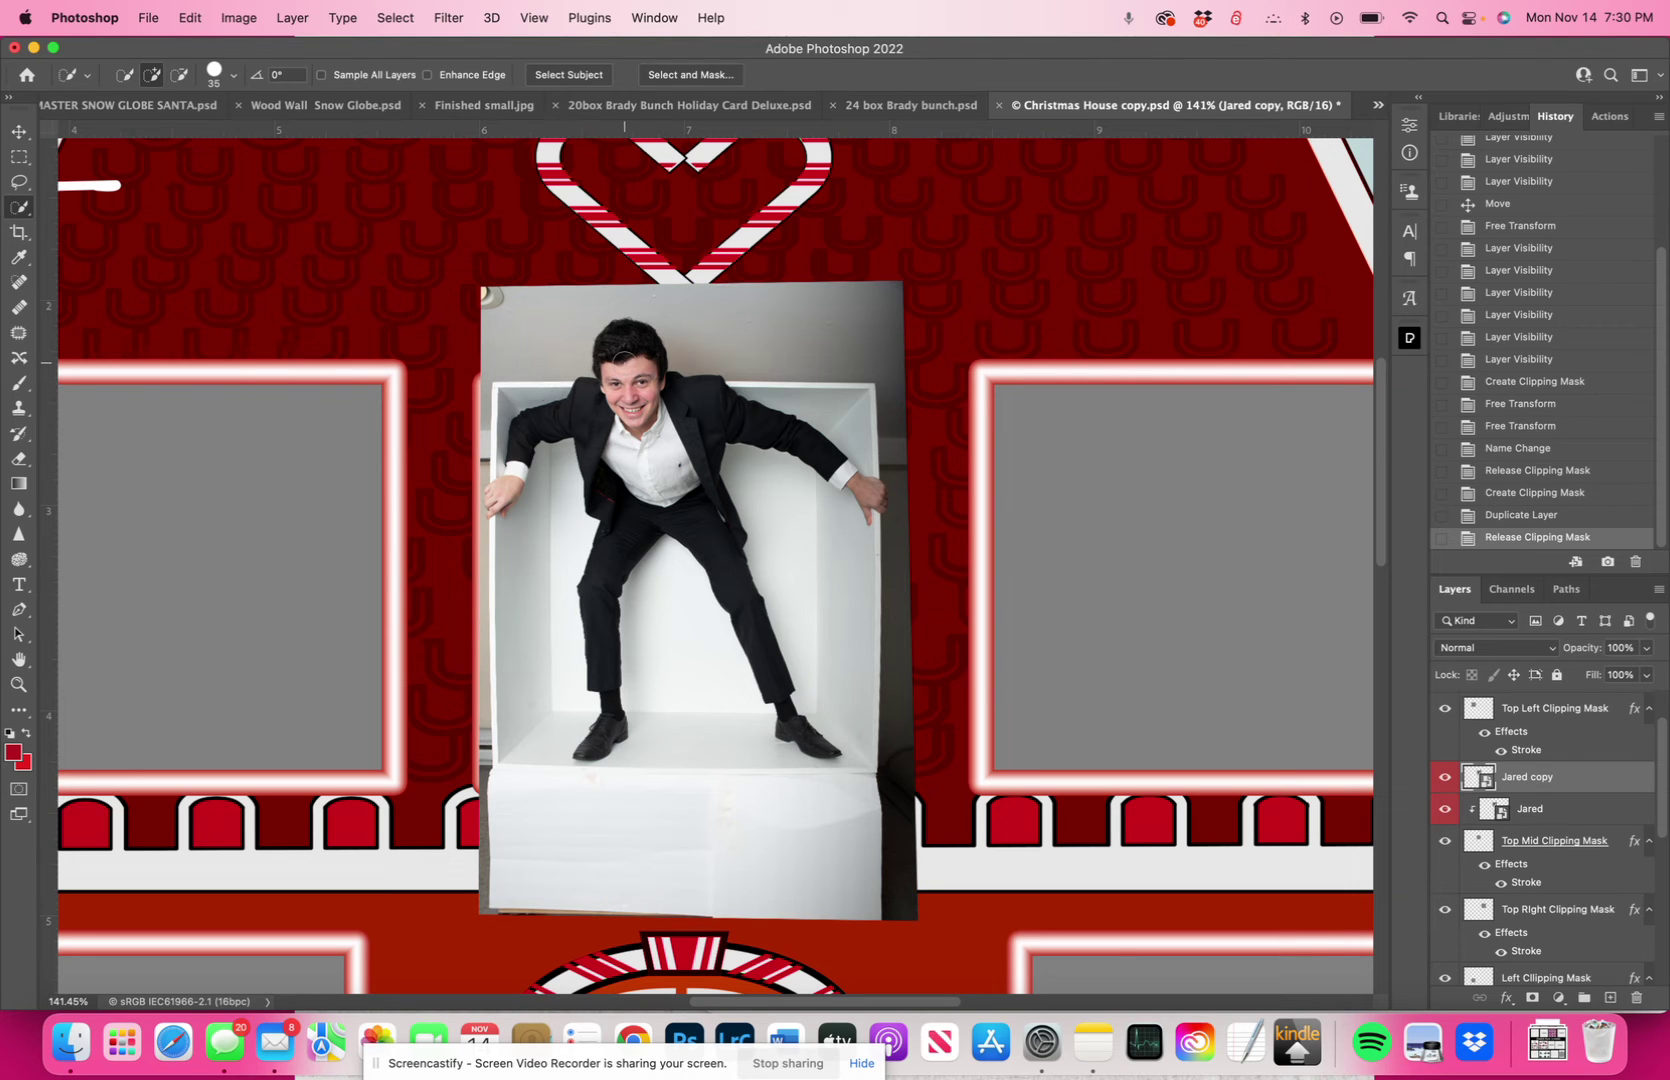
{"action": "key", "text": "bracketleft"}
{"action": "key", "text": "bracketleft"}
{"action": "key", "text": "bracketleft"}
{"action": "key", "text": "bracketleft"}
{"action": "key", "text": "bracketleft"}
{"action": "left_click", "coordinate": [609, 364]}
{"action": "mouse_move", "coordinate": [609, 364]}
{"action": "left_mouse_down"}
{"action": "mouse_move", "coordinate": [608, 400]}
{"action": "mouse_move", "coordinate": [616, 383]}
{"action": "left_mouse_up"}
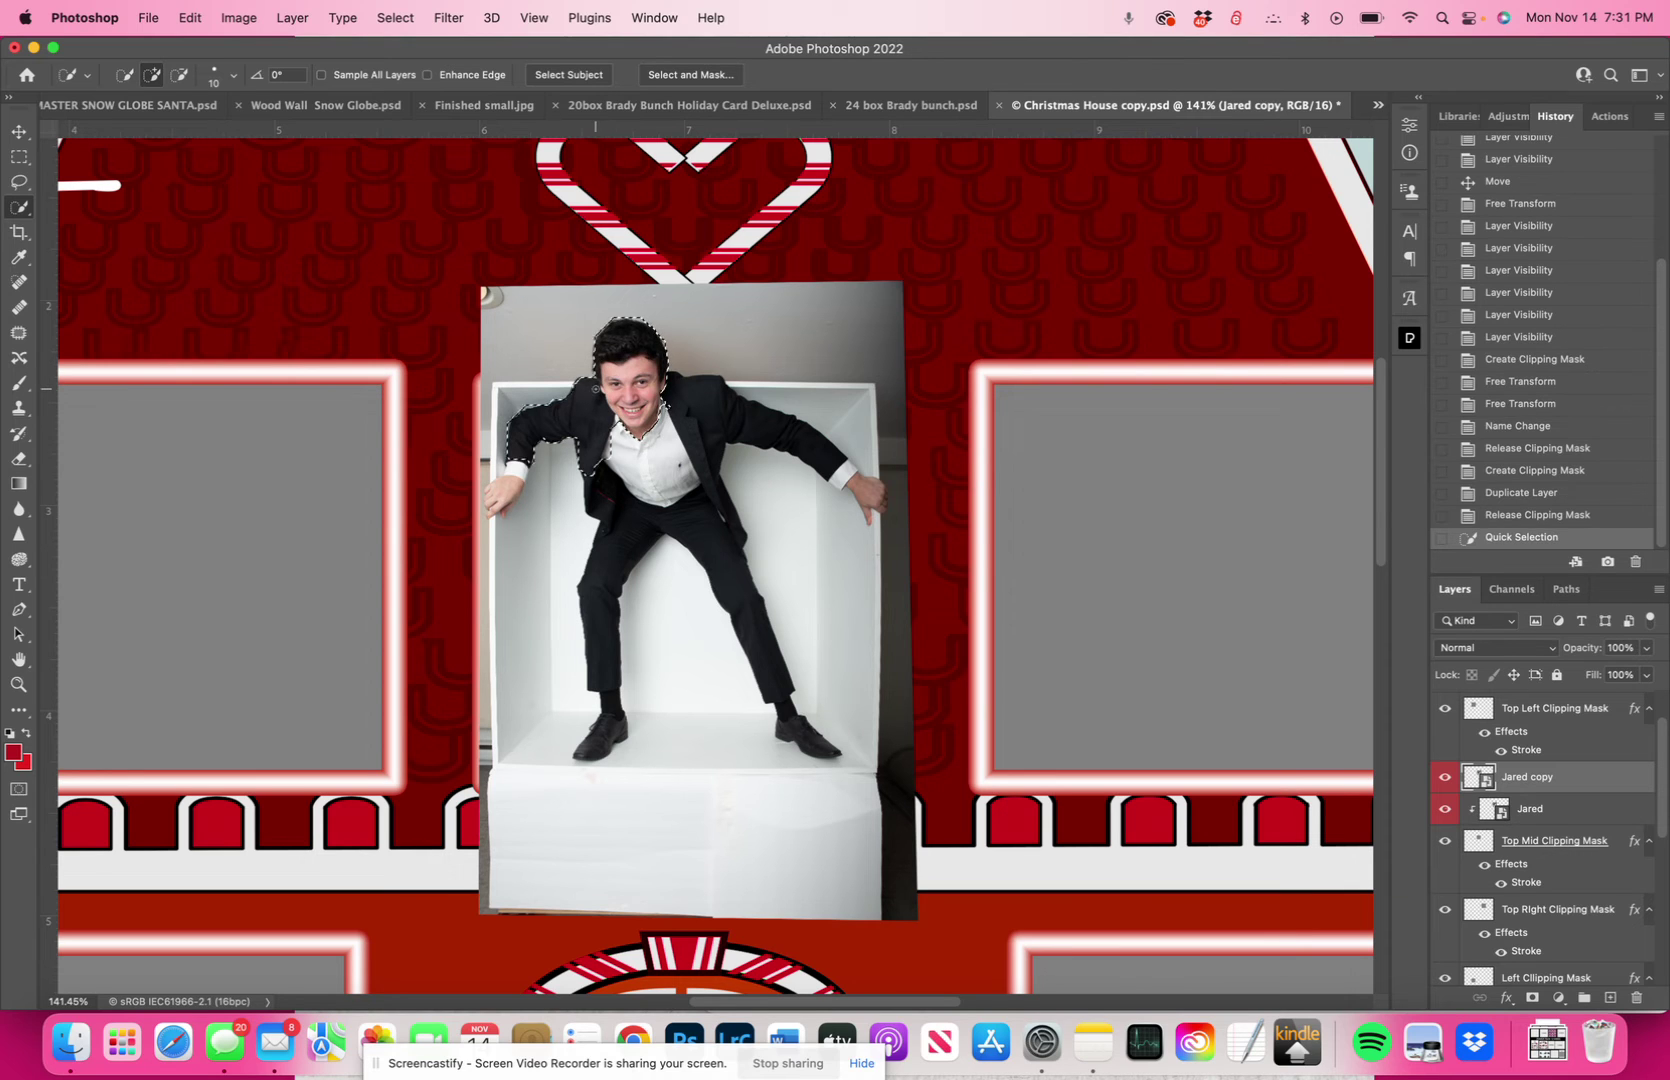
{"action": "mouse_move", "coordinate": [540, 450]}
{"action": "left_mouse_down"}
{"action": "mouse_move", "coordinate": [590, 410]}
{"action": "mouse_move", "coordinate": [690, 392]}
{"action": "left_mouse_up"}
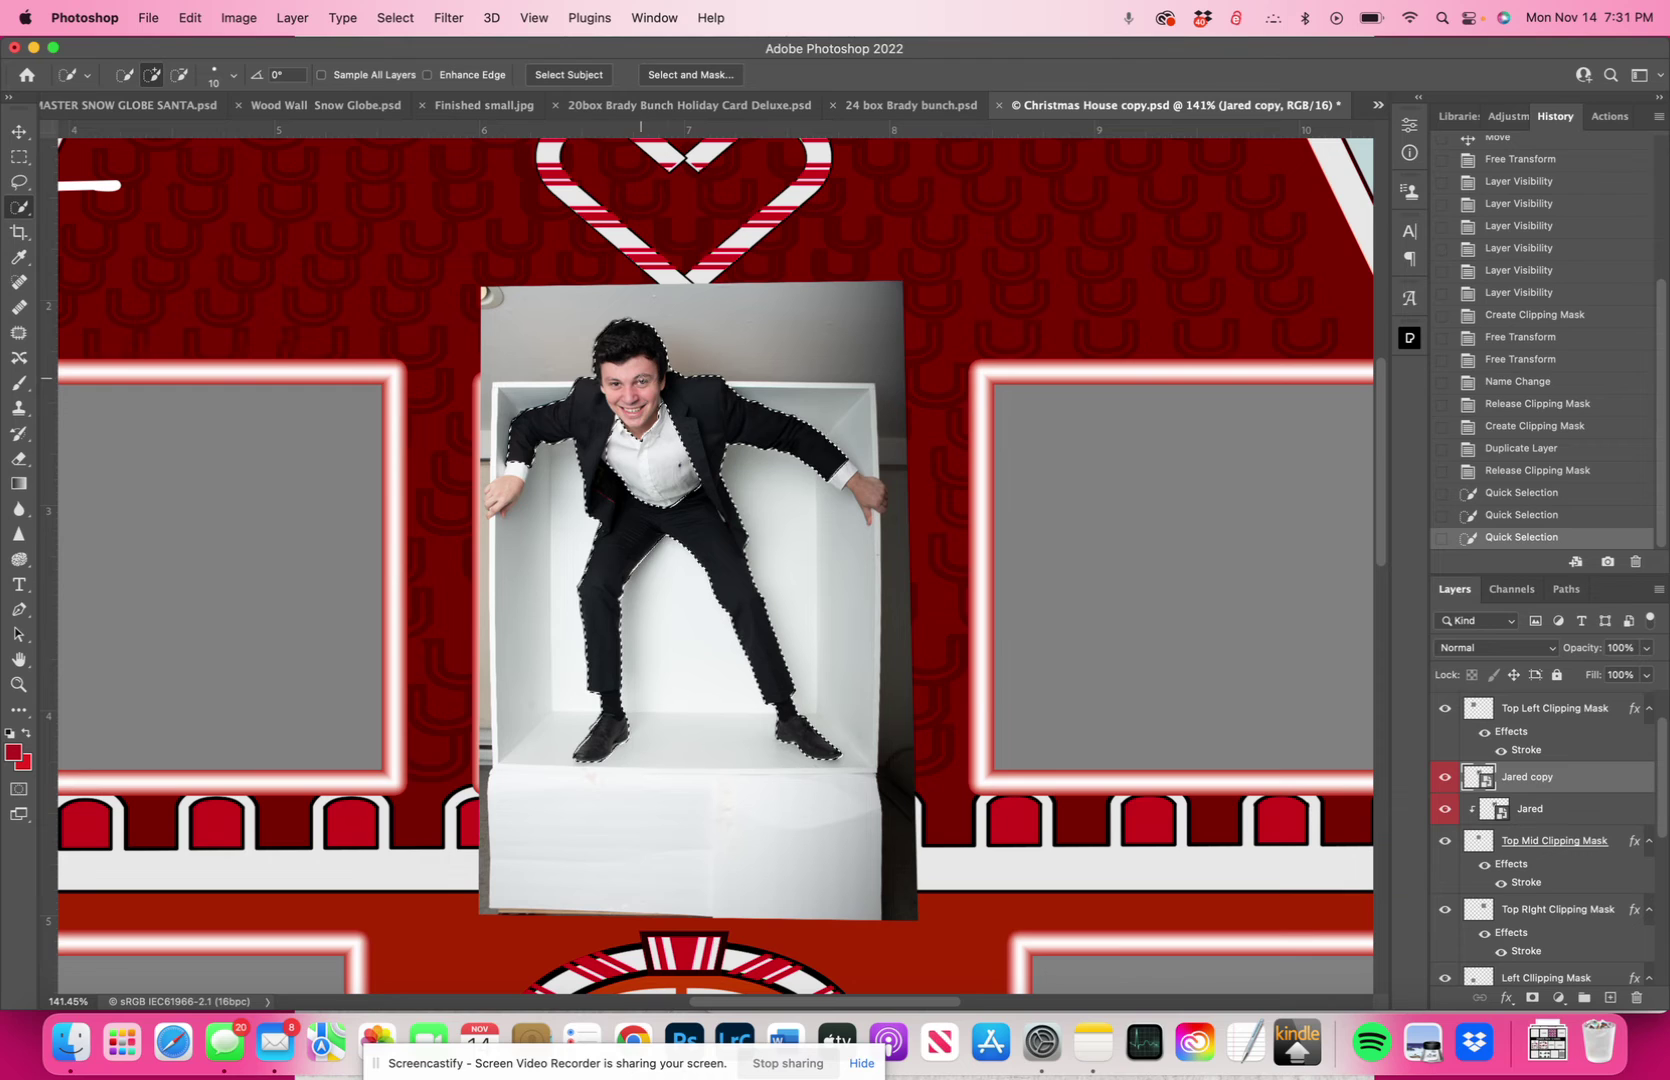
Step: Subtract the legs and shirt from the selection, and add a layer mask from it to the duplicate photo layer
{"action": "key", "text": "alt"}
{"action": "mouse_move", "coordinate": [657, 538]}
{"action": "left_mouse_down"}
{"action": "mouse_move", "coordinate": [618, 558]}
{"action": "mouse_move", "coordinate": [624, 705]}
{"action": "mouse_move", "coordinate": [592, 746]}
{"action": "mouse_move", "coordinate": [800, 742]}
{"action": "mouse_move", "coordinate": [747, 591]}
{"action": "left_mouse_up"}
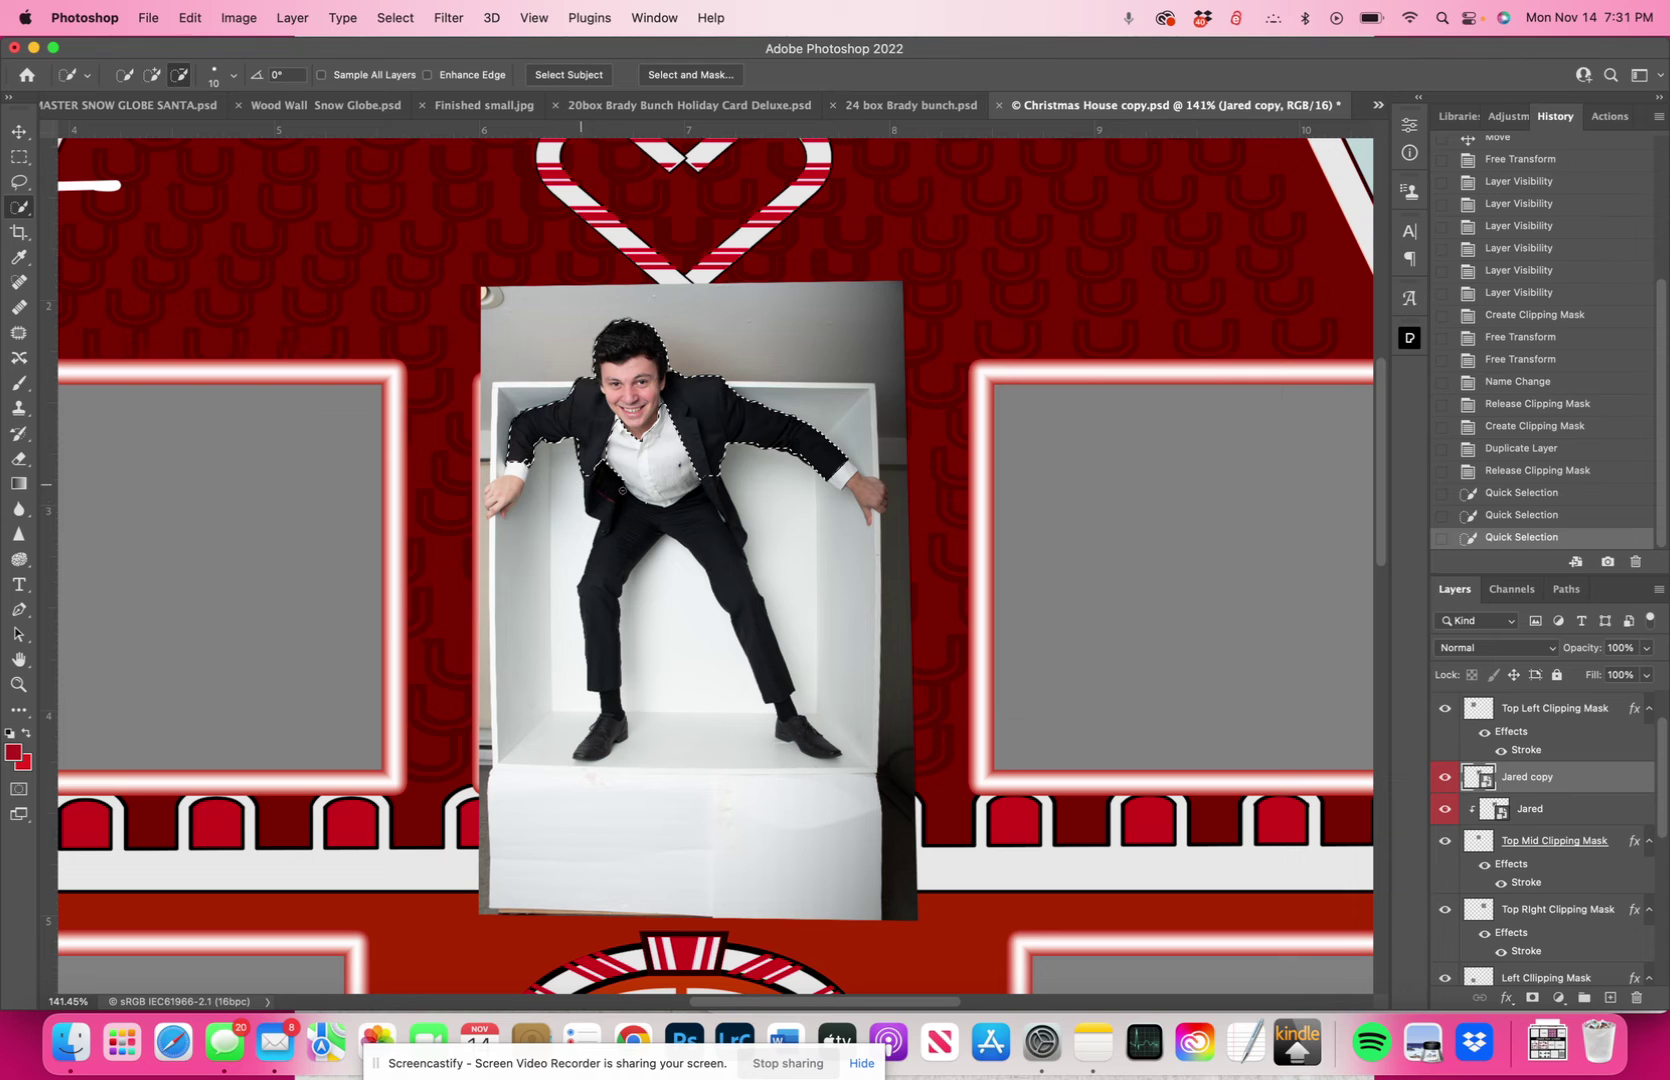
{"action": "left_click_drag", "start_coordinate": [790, 415], "coordinate": [845, 472]}
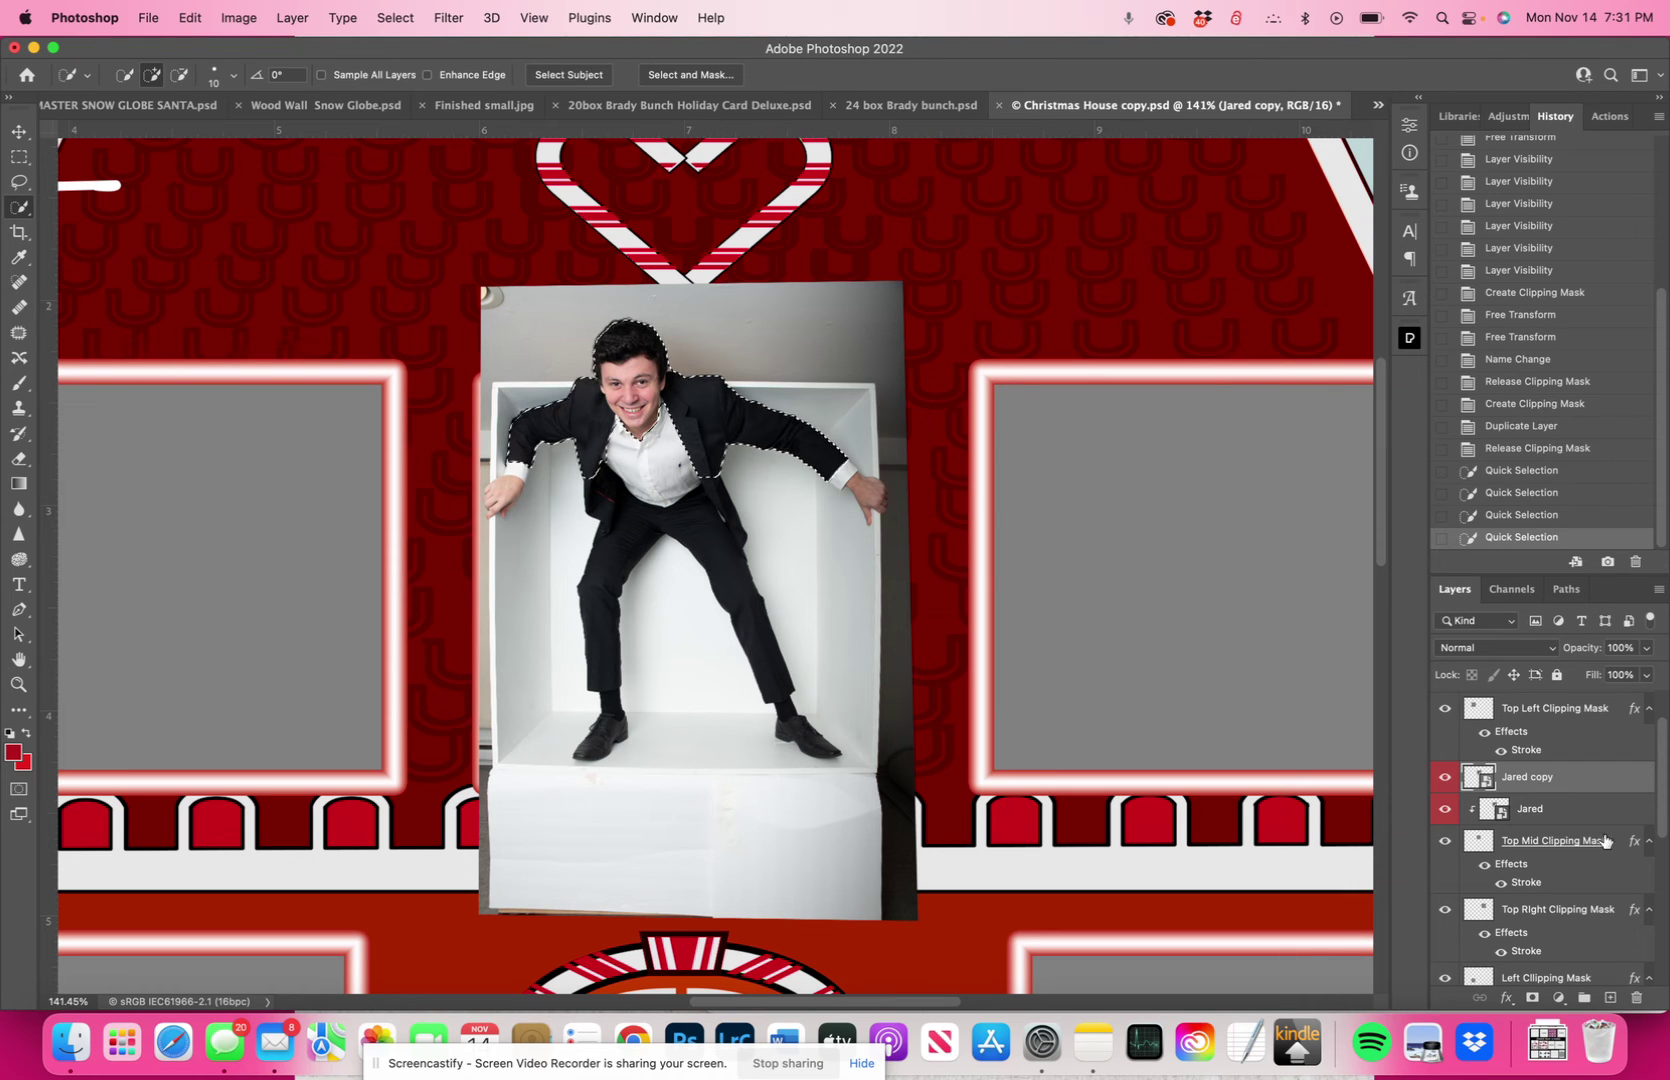
{"action": "left_click", "coordinate": [1536, 998]}
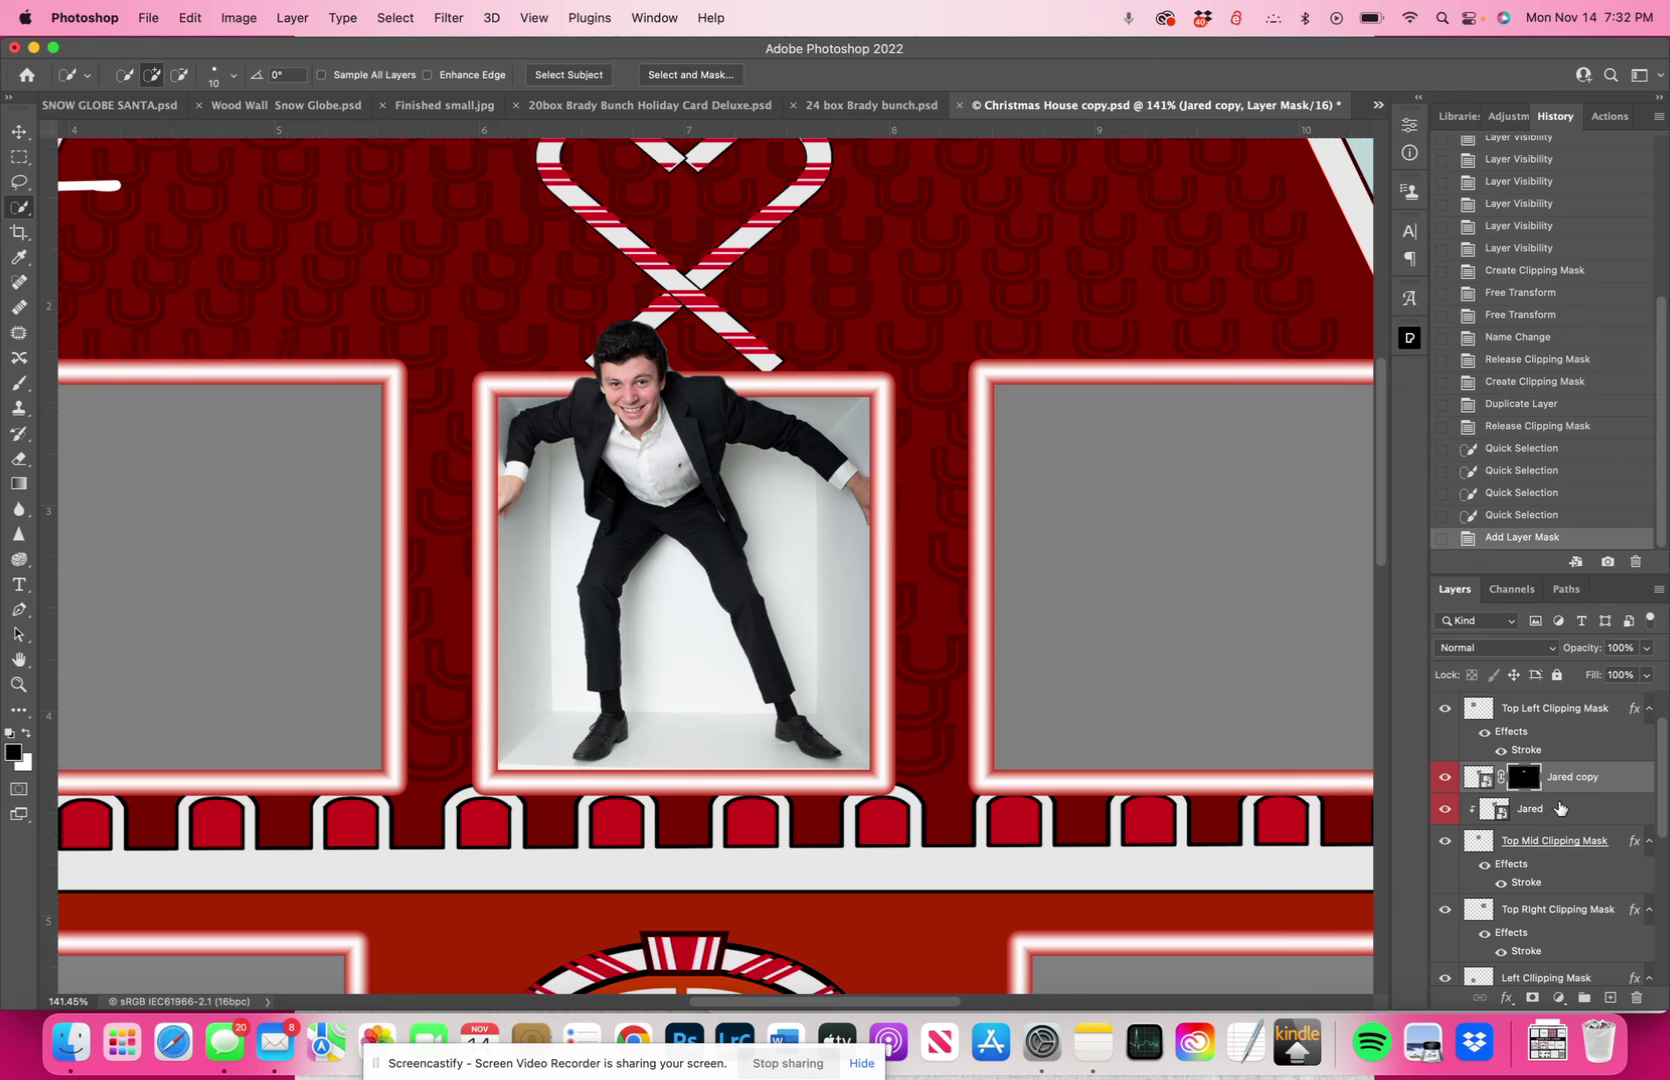
Step: Check the masked head and jacket by hiding and reshowing the clipped photo layer, and review the pop-out effect against the whole house
{"action": "left_click", "coordinate": [1443, 810]}
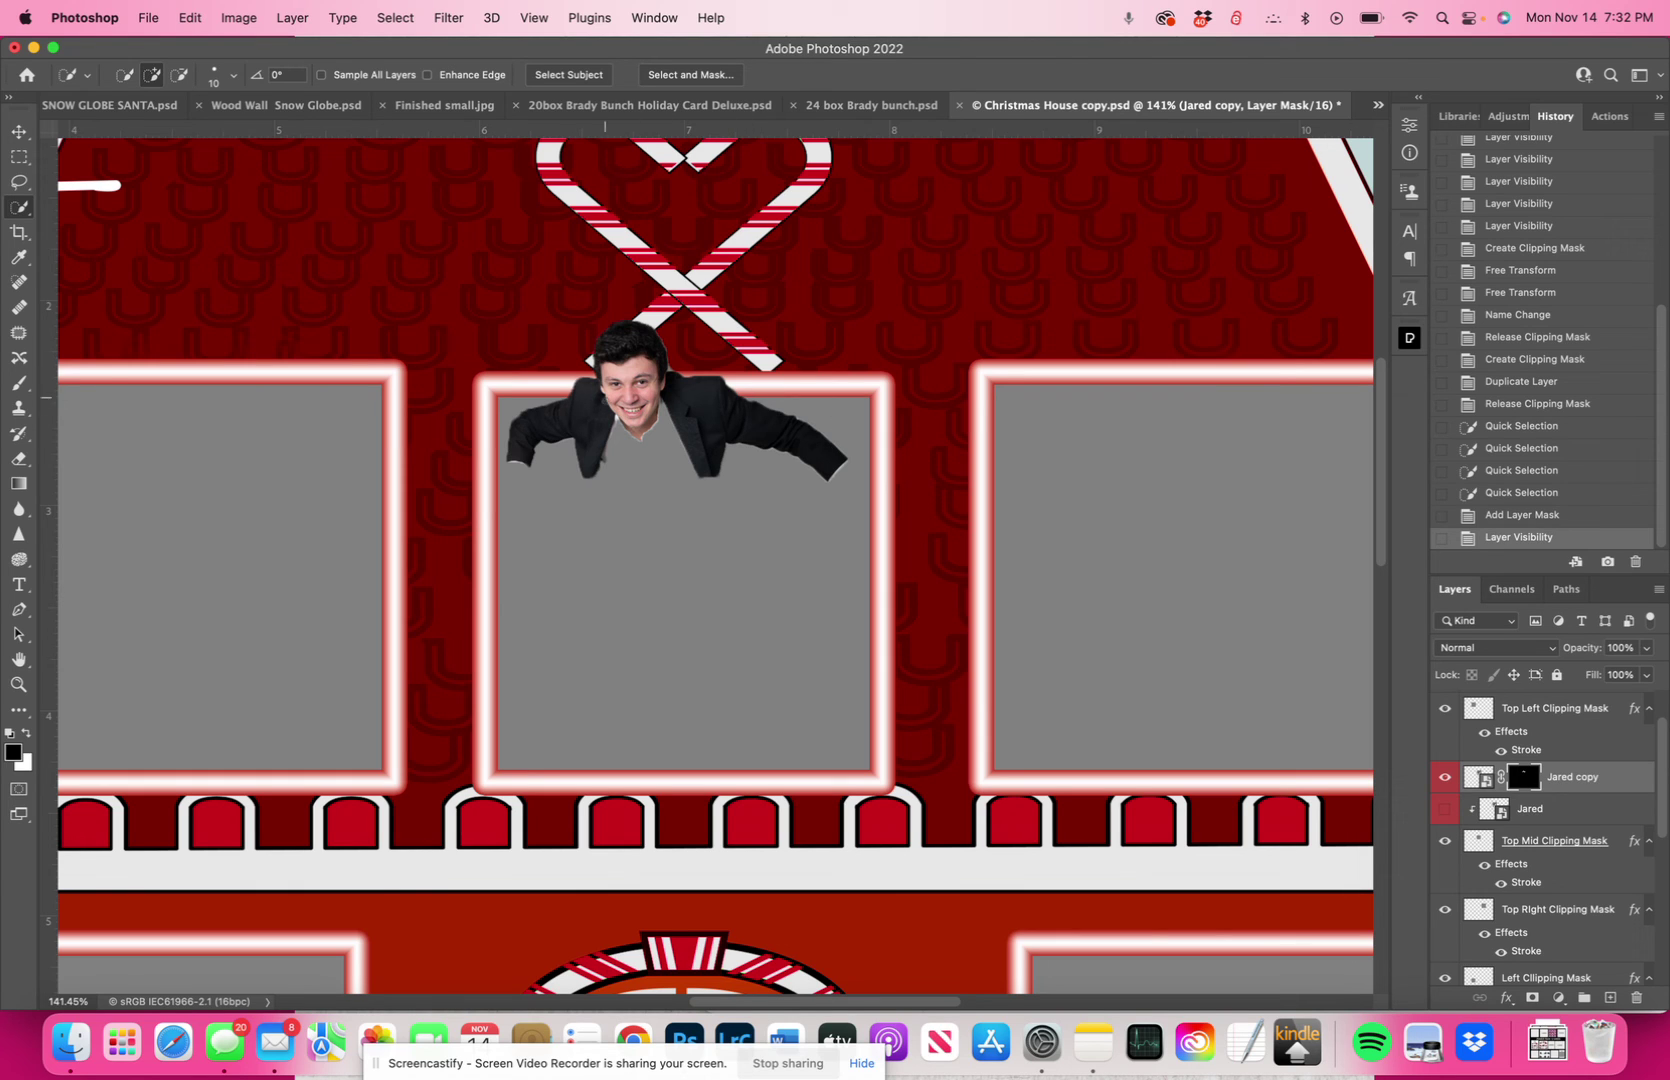
{"action": "left_click", "coordinate": [1443, 809]}
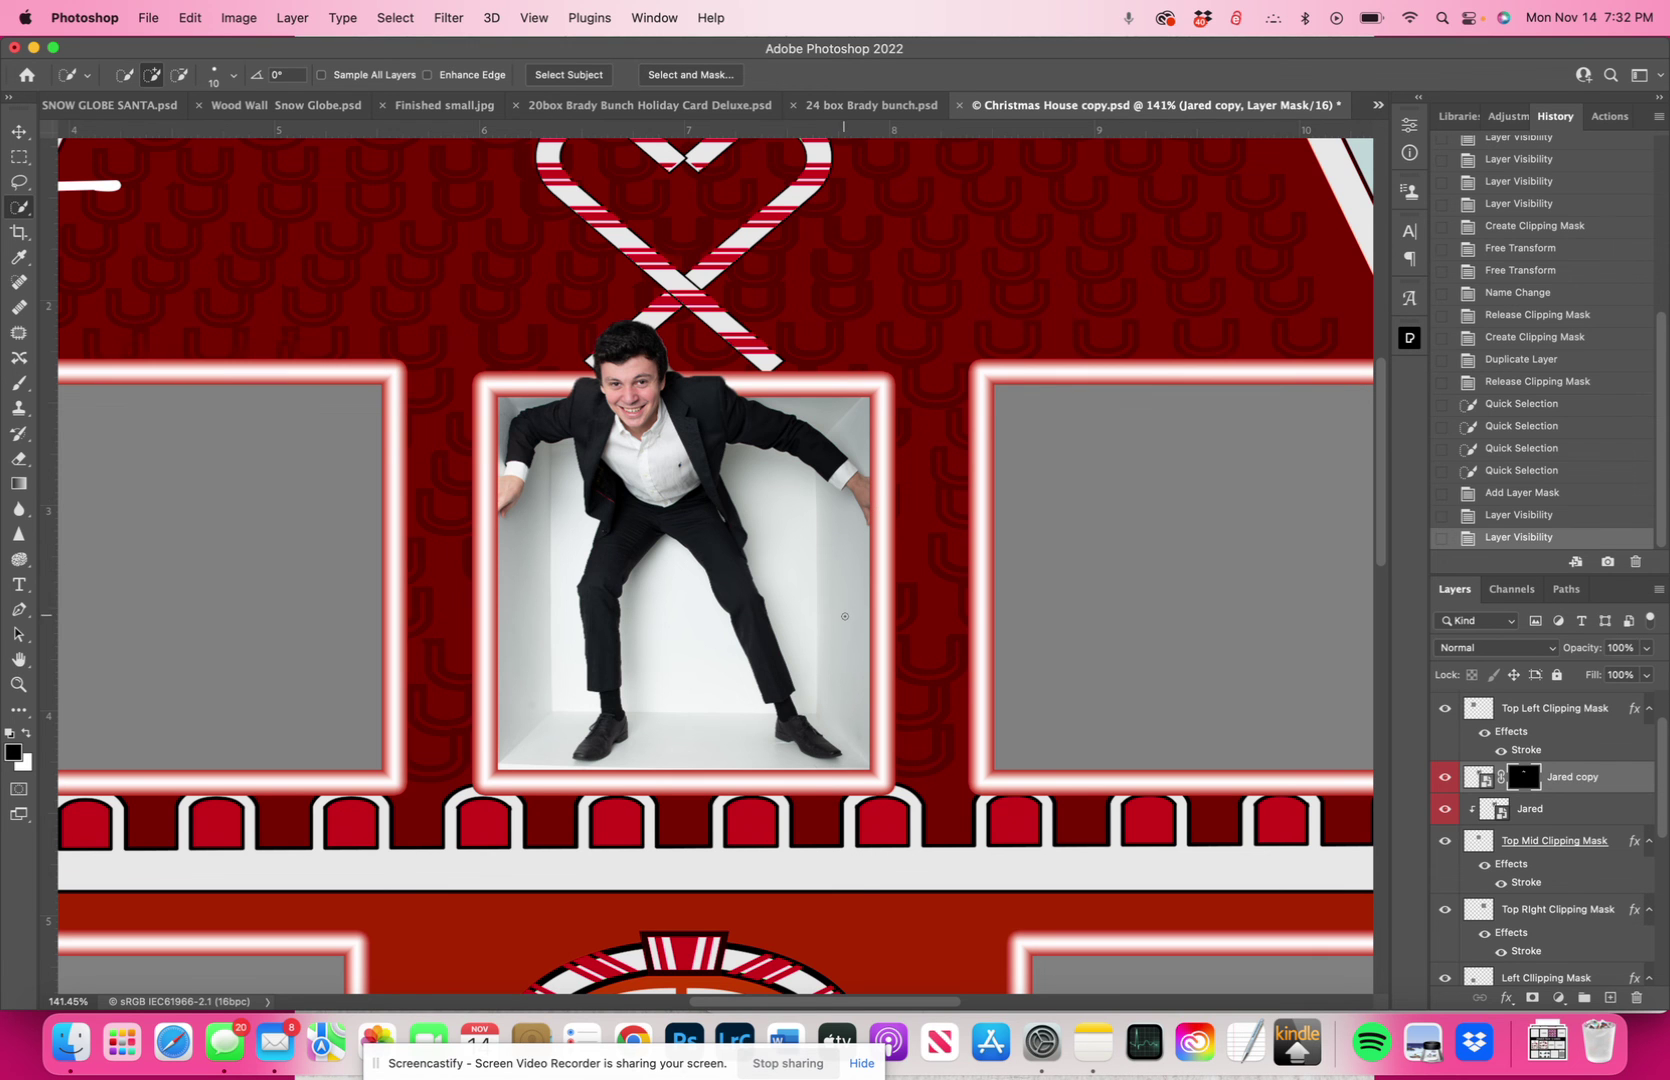
{"action": "scroll", "coordinate": [845, 615], "scroll_direction": "down", "scroll_amount": 5}
{"action": "scroll", "coordinate": [845, 616], "scroll_direction": "up", "scroll_amount": 6}
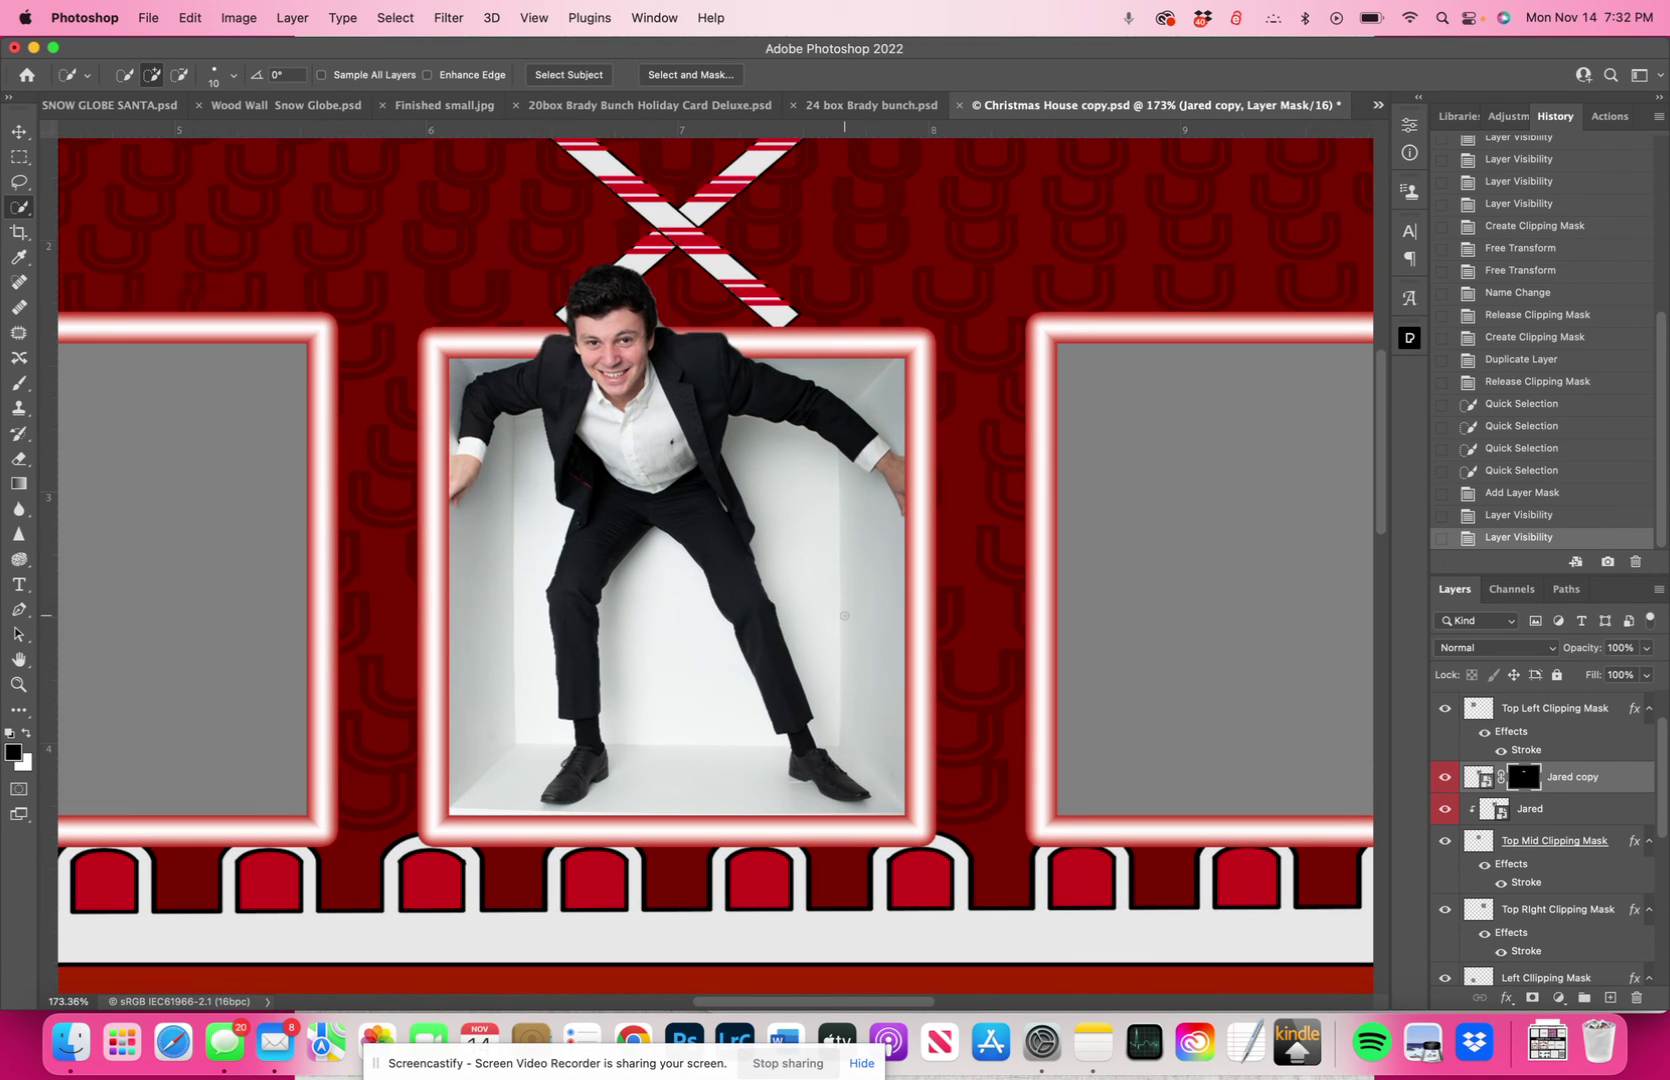
{"action": "scroll", "coordinate": [844, 616], "scroll_direction": "down", "scroll_amount": 4}
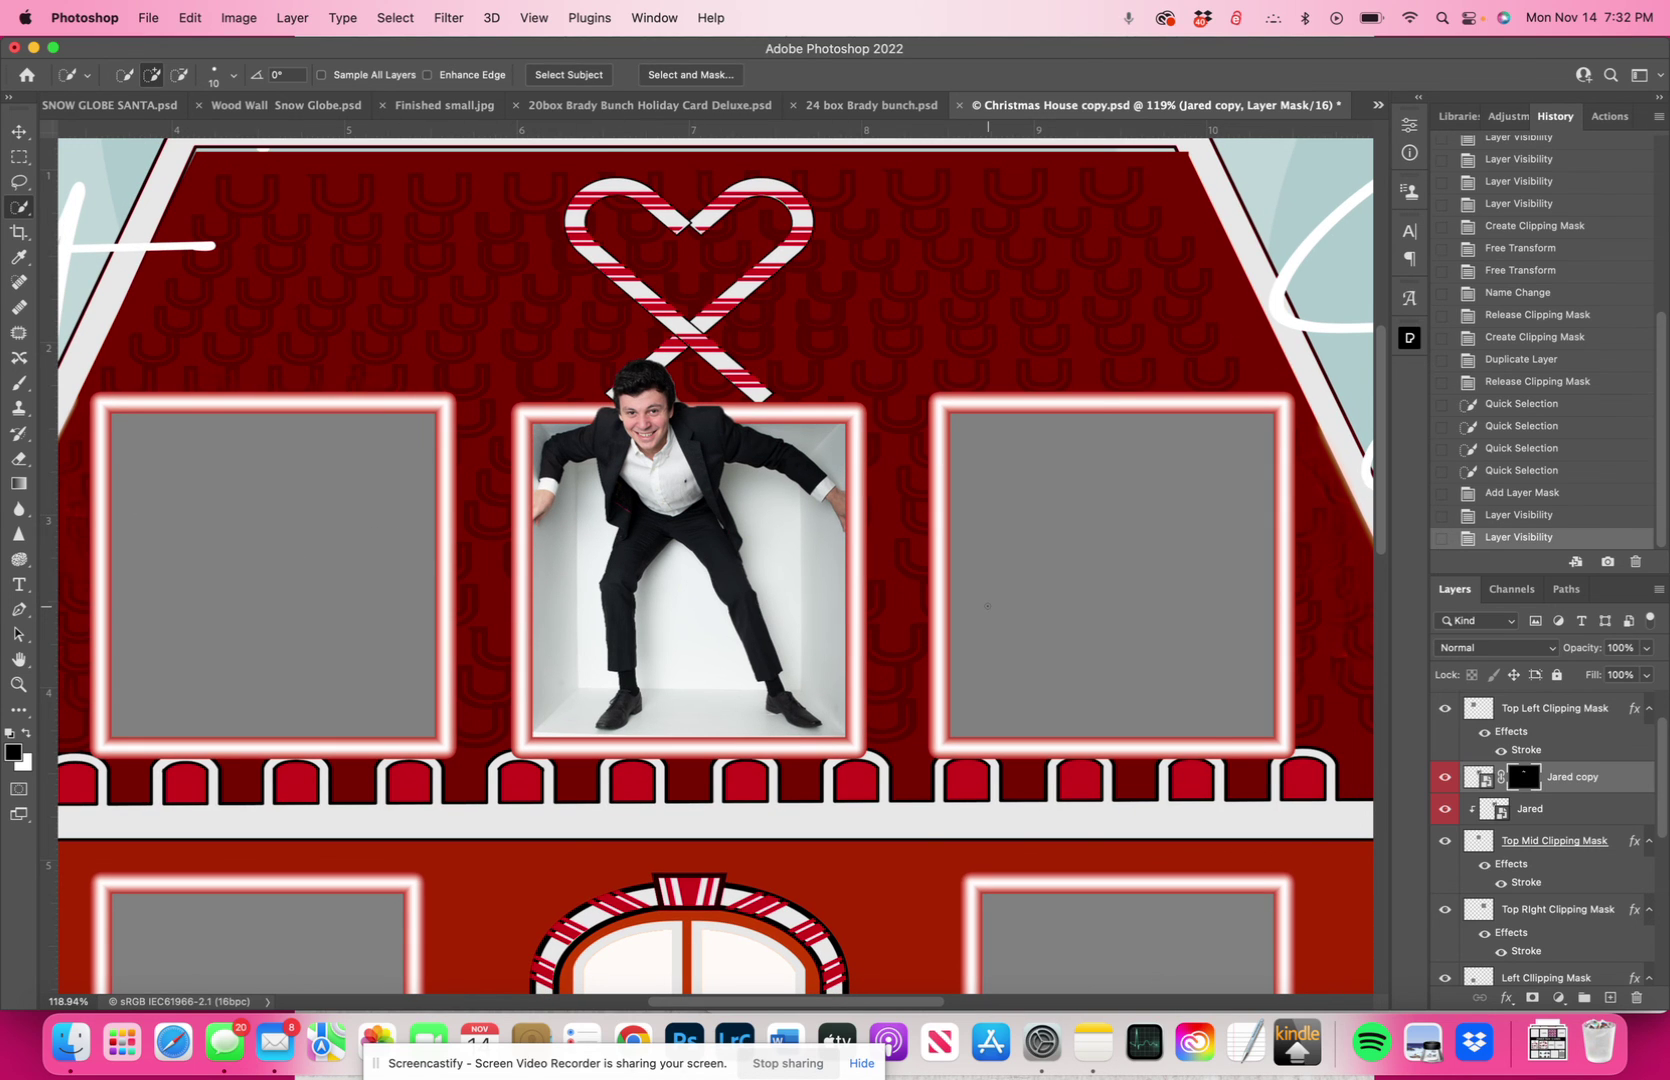
{"action": "scroll", "coordinate": [987, 605], "scroll_direction": "down", "scroll_amount": 4}
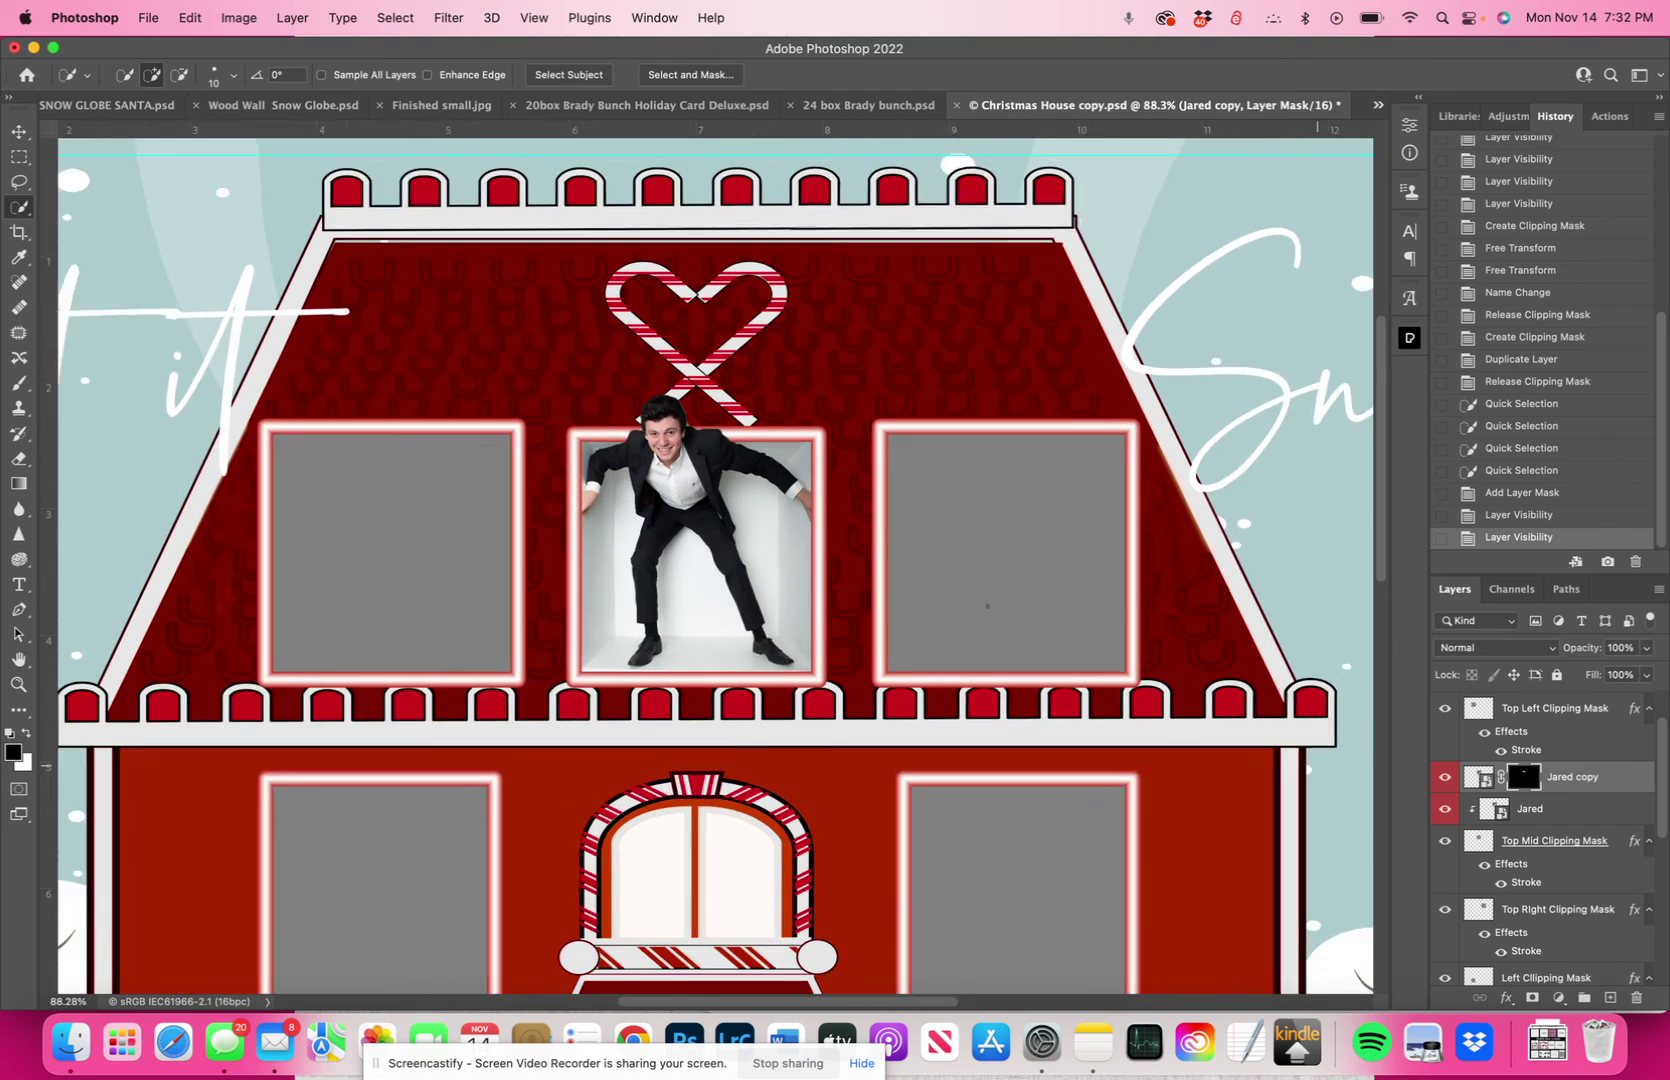
{"action": "scroll", "coordinate": [926, 652], "scroll_direction": "down", "scroll_amount": 5}
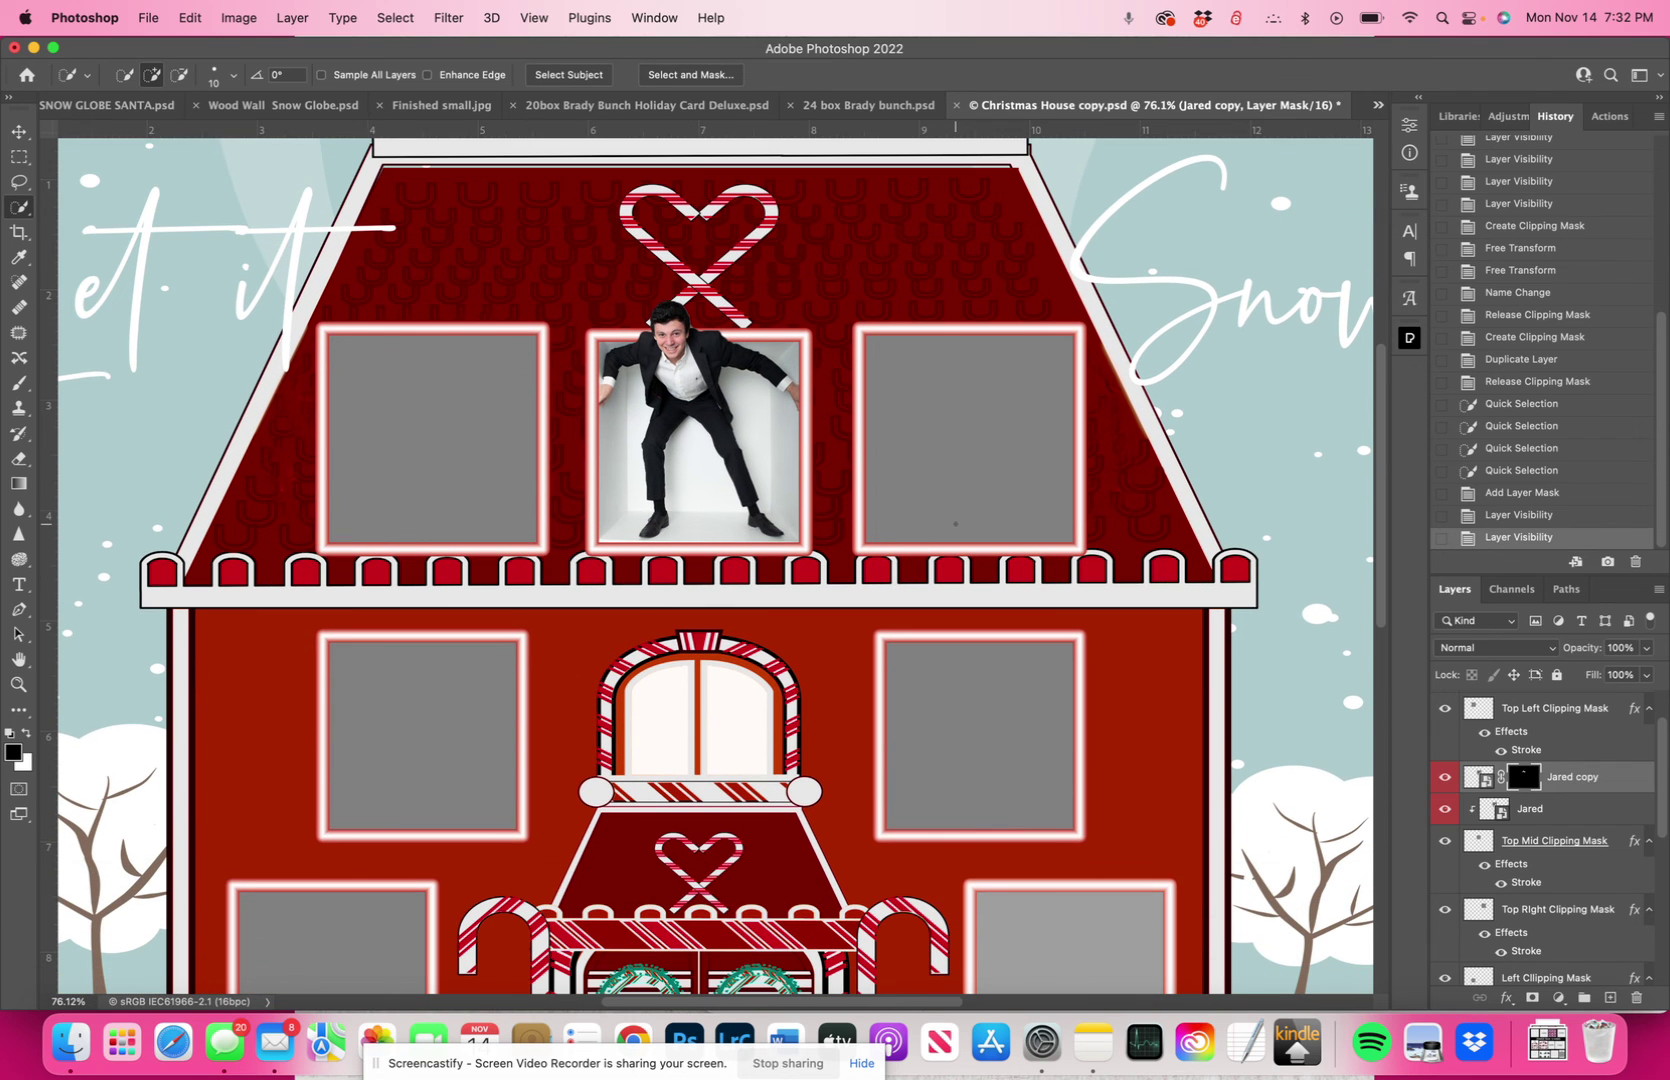